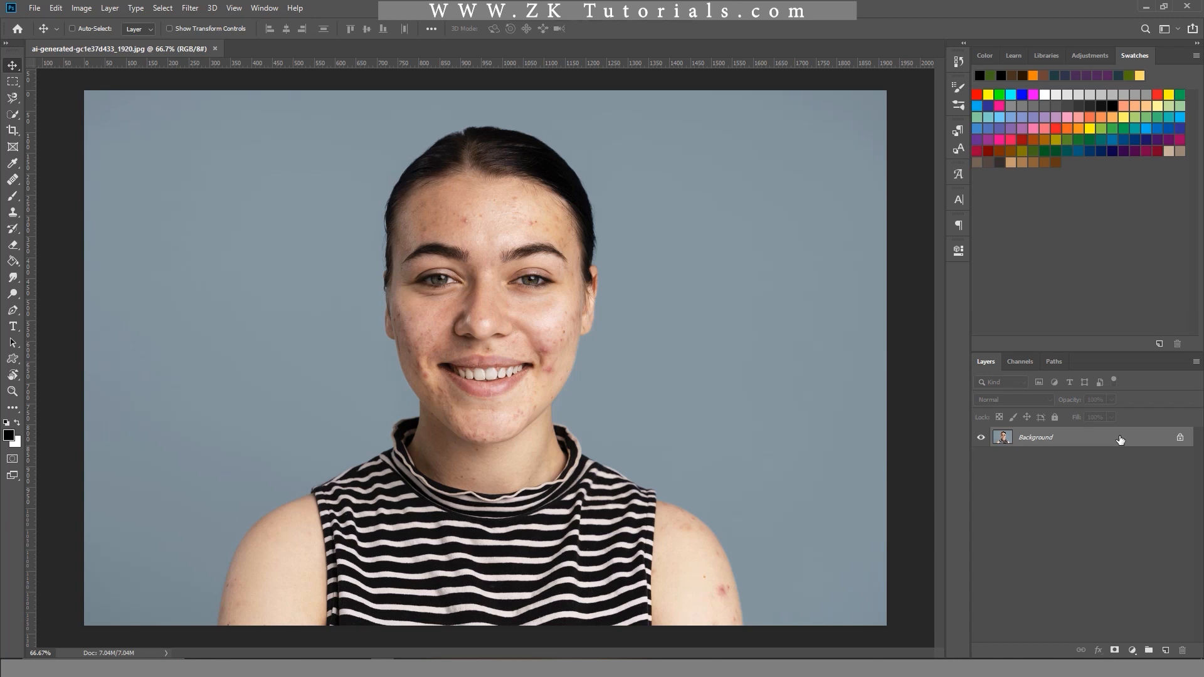
key("ctrl+j")
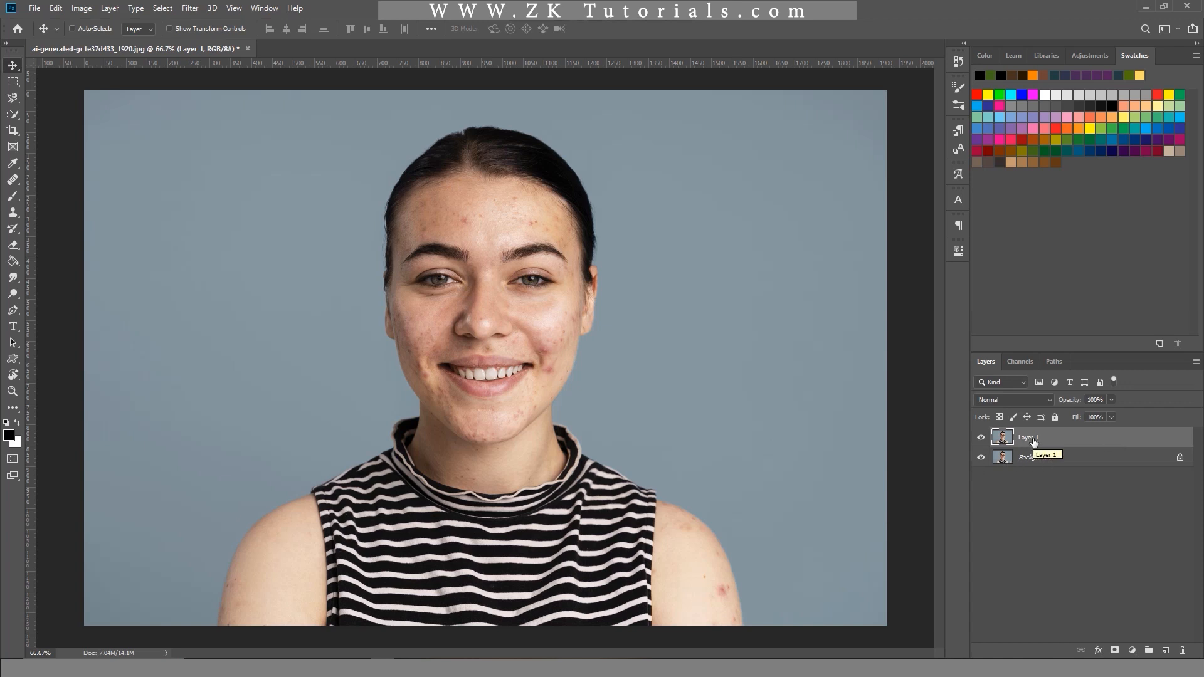
key("ctrl+z")
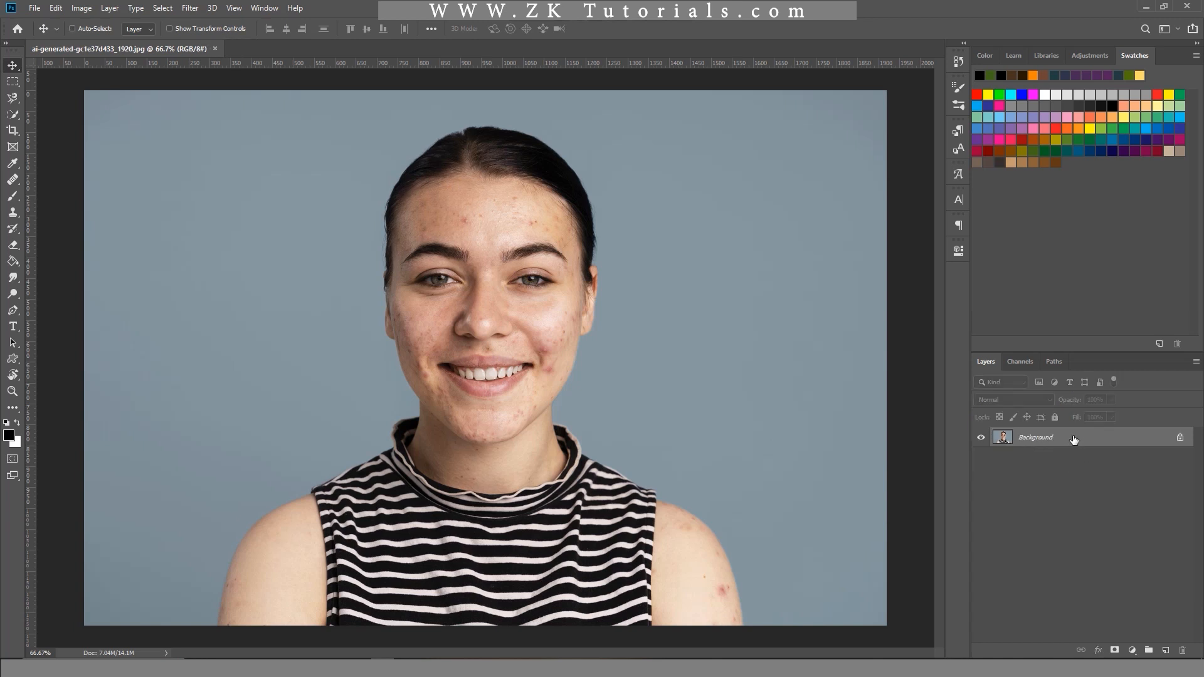
left_click_drag(1068, 442, 1165, 650)
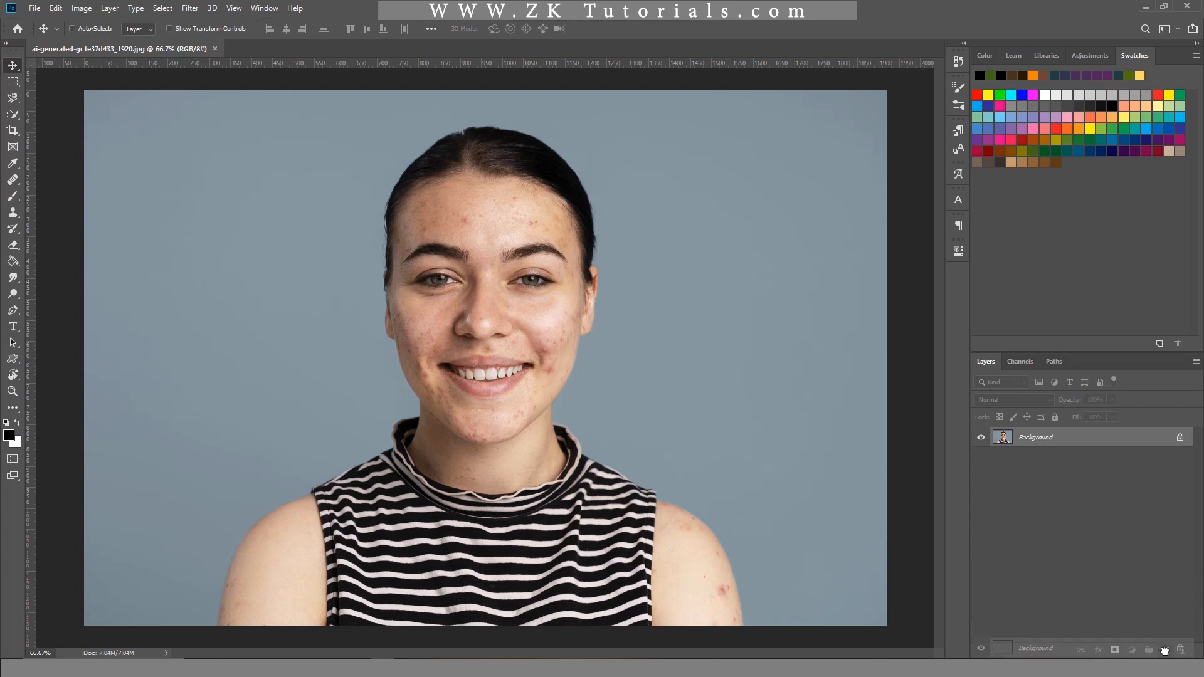
left_click_drag(1169, 650, 1170, 652)
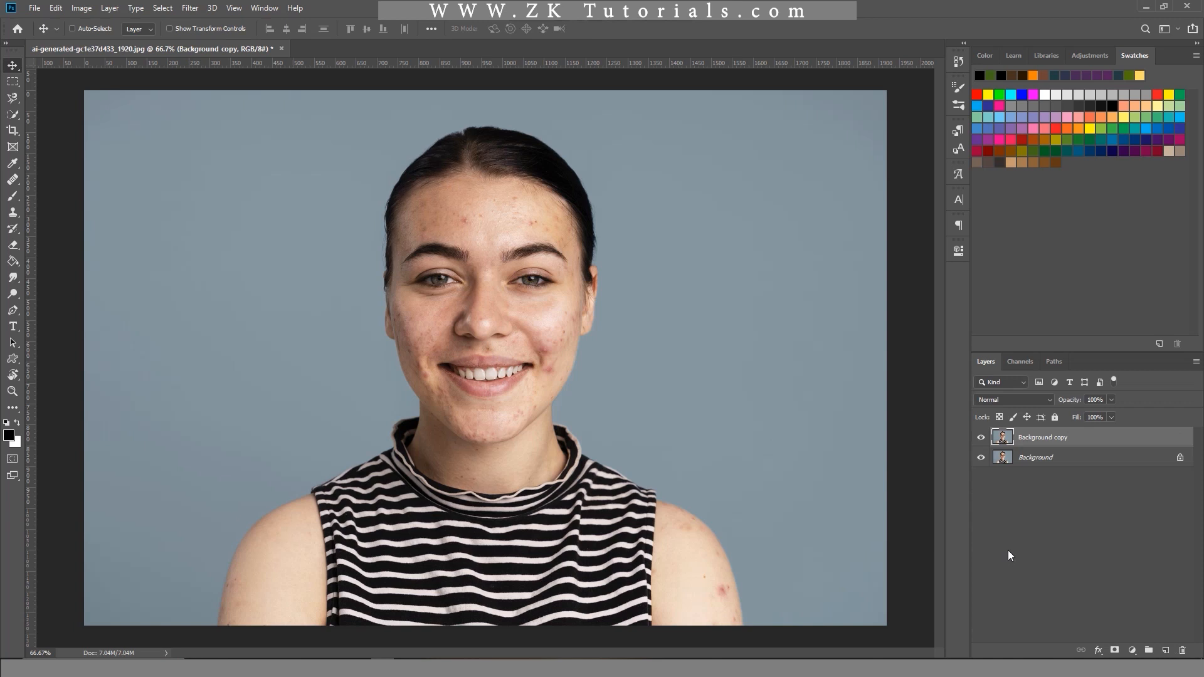
key("ctrl+z")
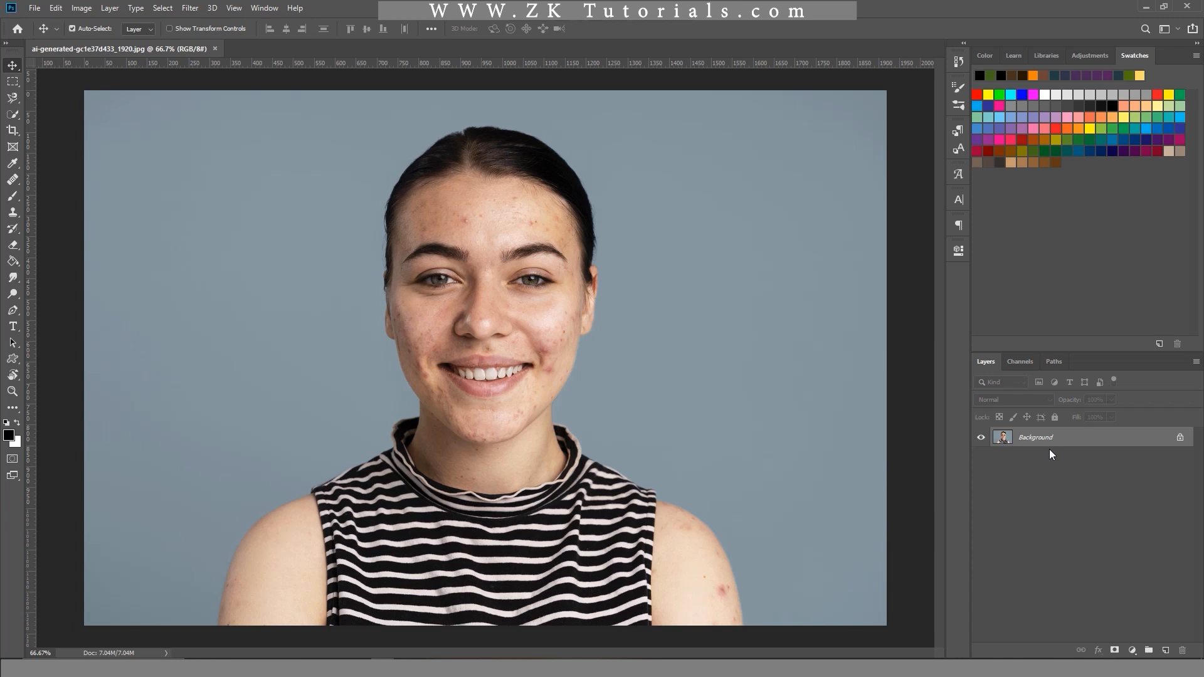
Step: Duplicate the Background layer to get a separate copy for retouching
key("ctrl+j")
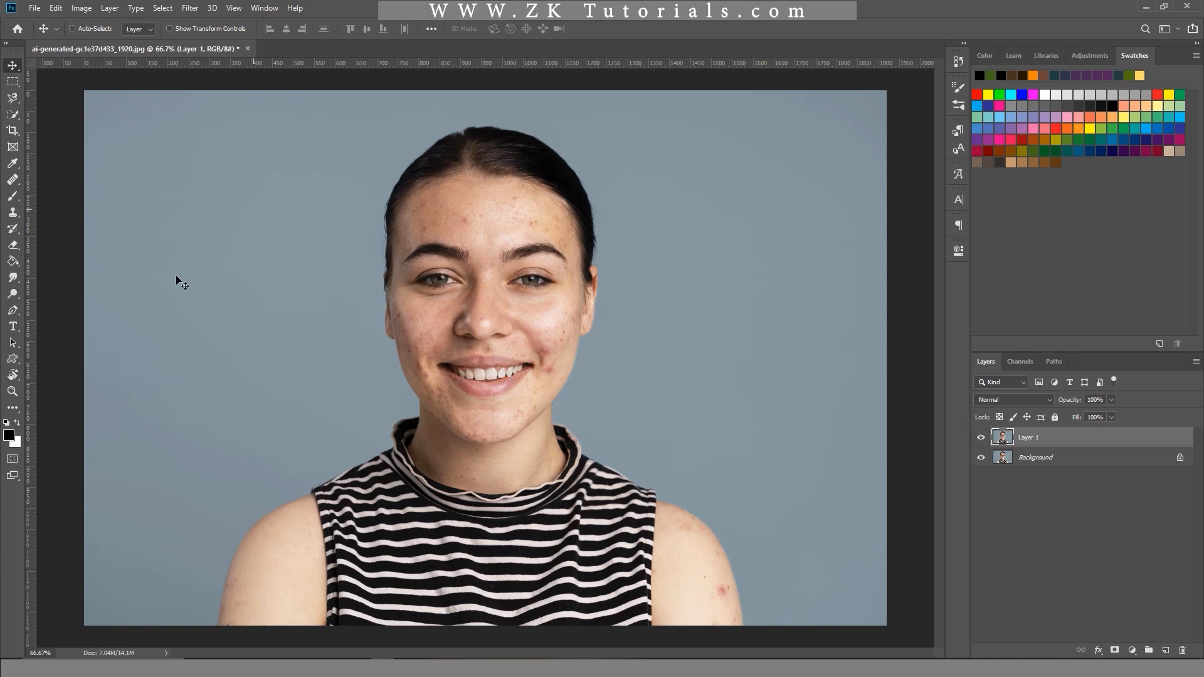
left_click_drag(421, 226, 527, 345)
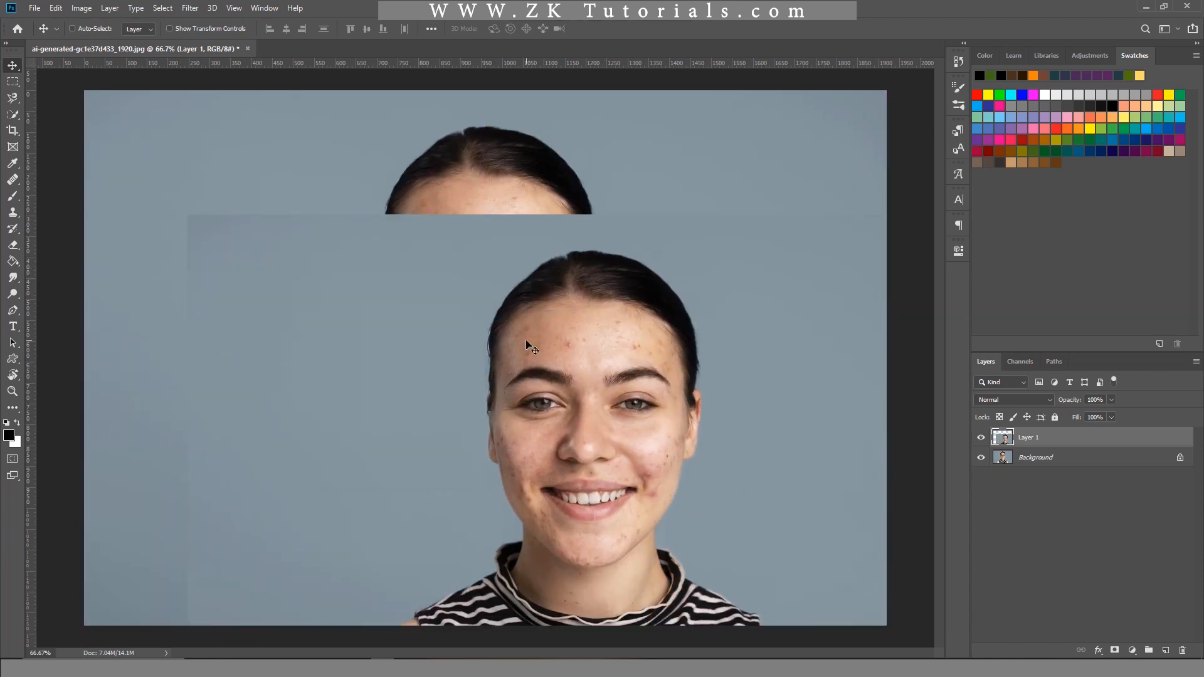
key("ctrl+z")
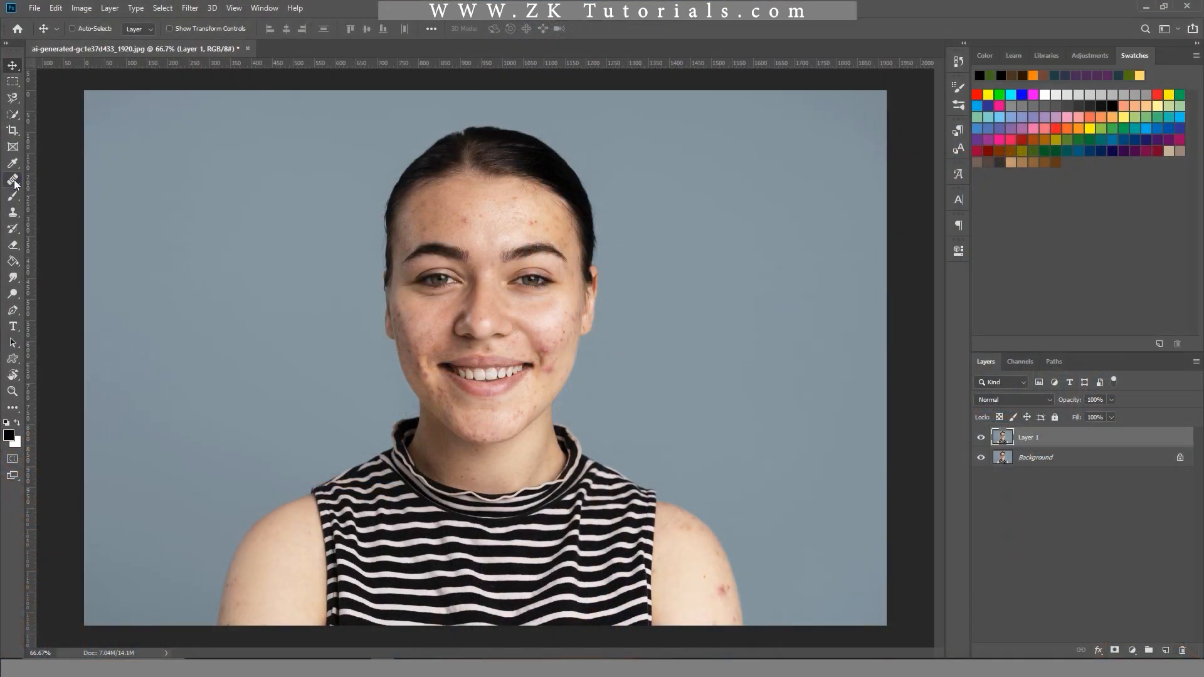
Step: With the Healing Brush, sample clean forehead skin and paint out the red blemish near the middle of the forehead
left_click(13, 181)
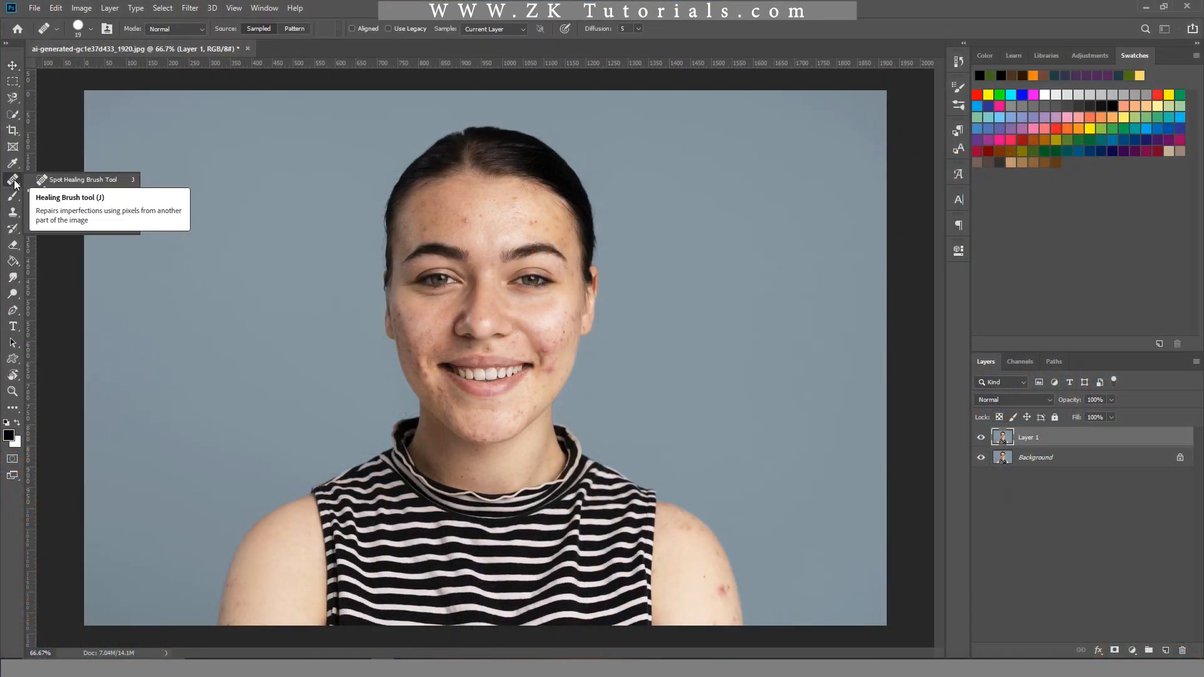
left_click(66, 196)
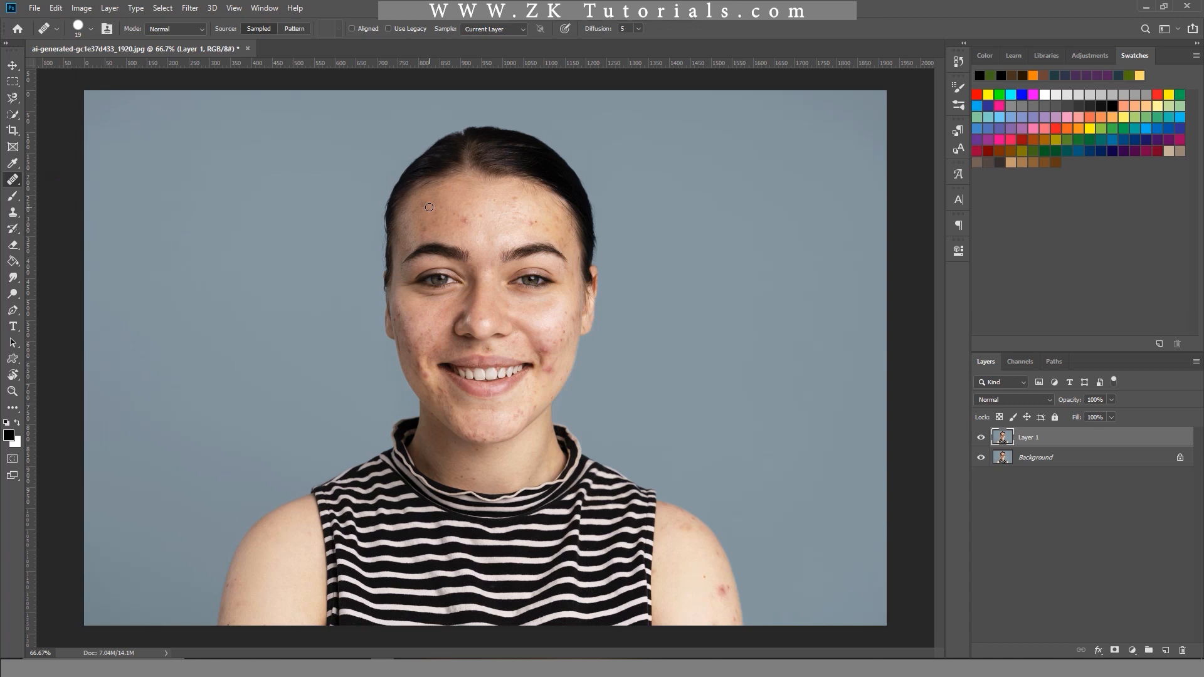
scroll(429, 207, "up", 9)
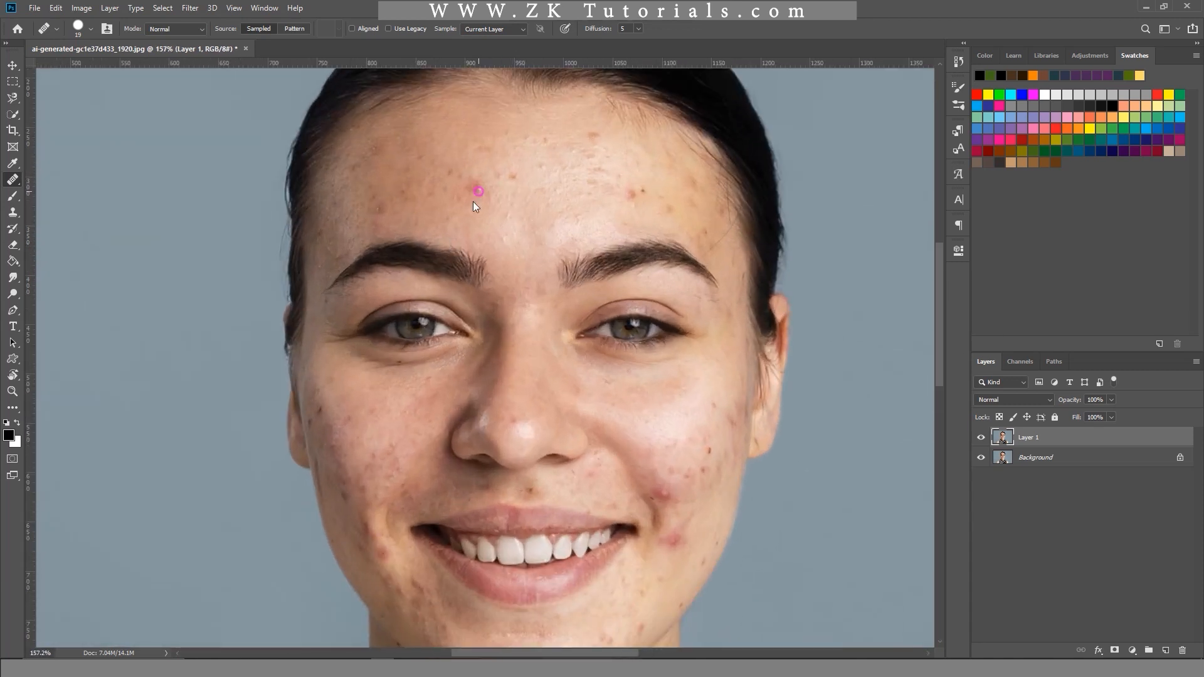
left_click(479, 191)
left_click(586, 247)
left_click(498, 232, "alt")
scroll(508, 229, "up", 4)
left_click_drag(461, 161, 471, 180)
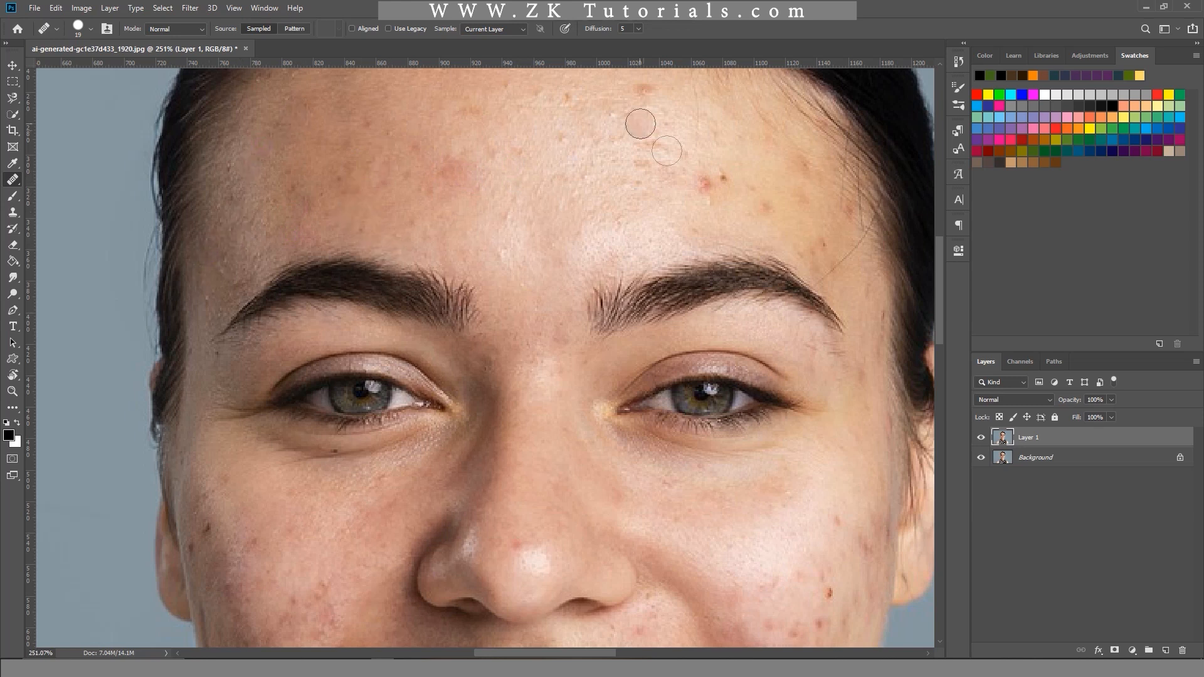
Step: Remove the red and brown spots on the right side of the forehead with the Healing Brush
left_click_drag(730, 185, 592, 237)
left_click(570, 240)
left_click(589, 232)
left_click(515, 143)
left_click(507, 182)
left_click(688, 297)
left_click(629, 264)
left_click(676, 310)
left_click(711, 264)
left_click(671, 250)
left_click(664, 219)
left_click(314, 230)
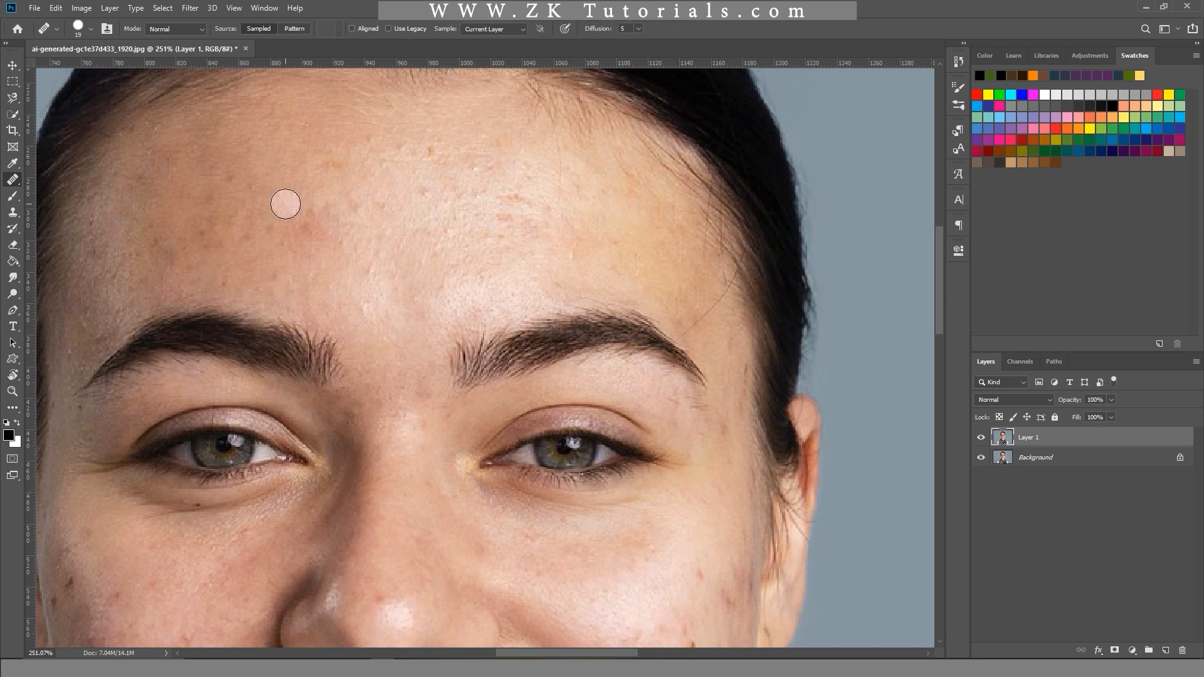
key("v")
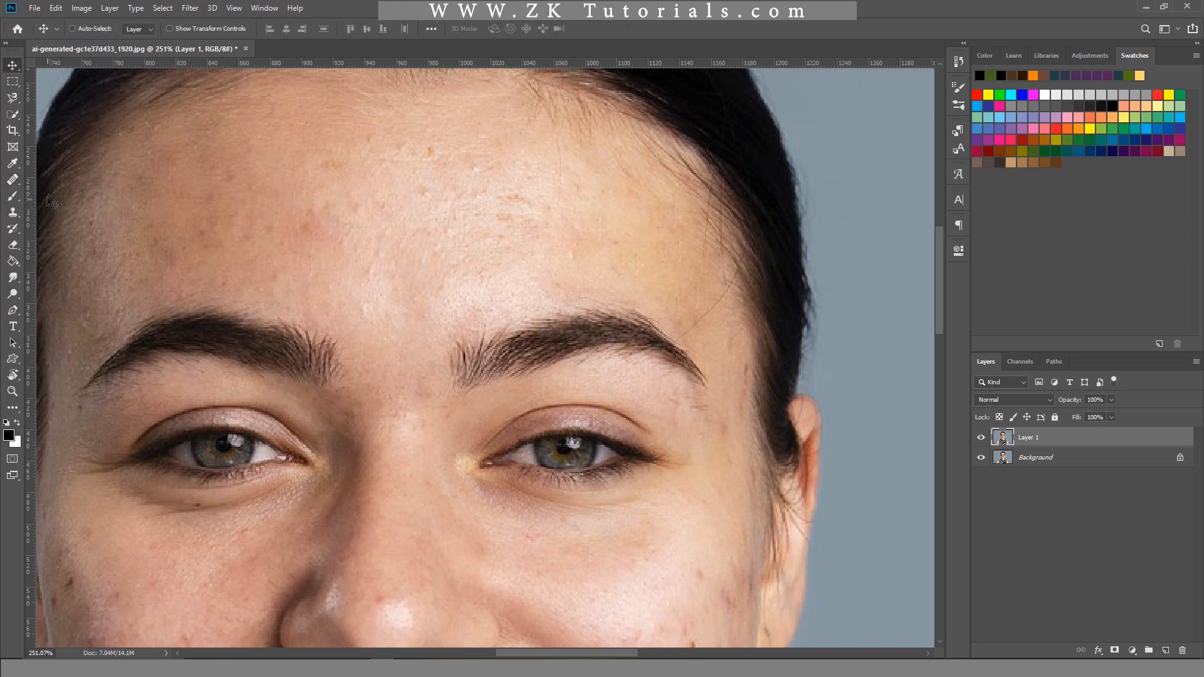
Step: Switch to the Spot Healing Brush, reduce its size to 40, and clear the remaining spots on the centre and left of the forehead
right_click(13, 182)
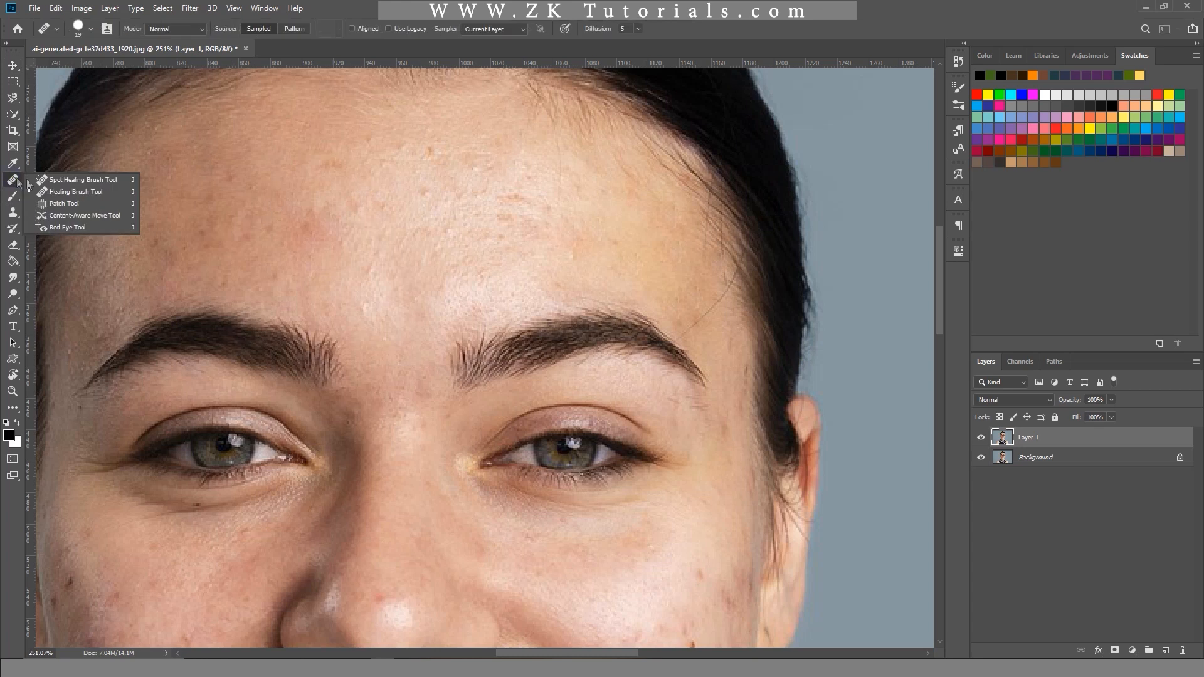
left_click(94, 179)
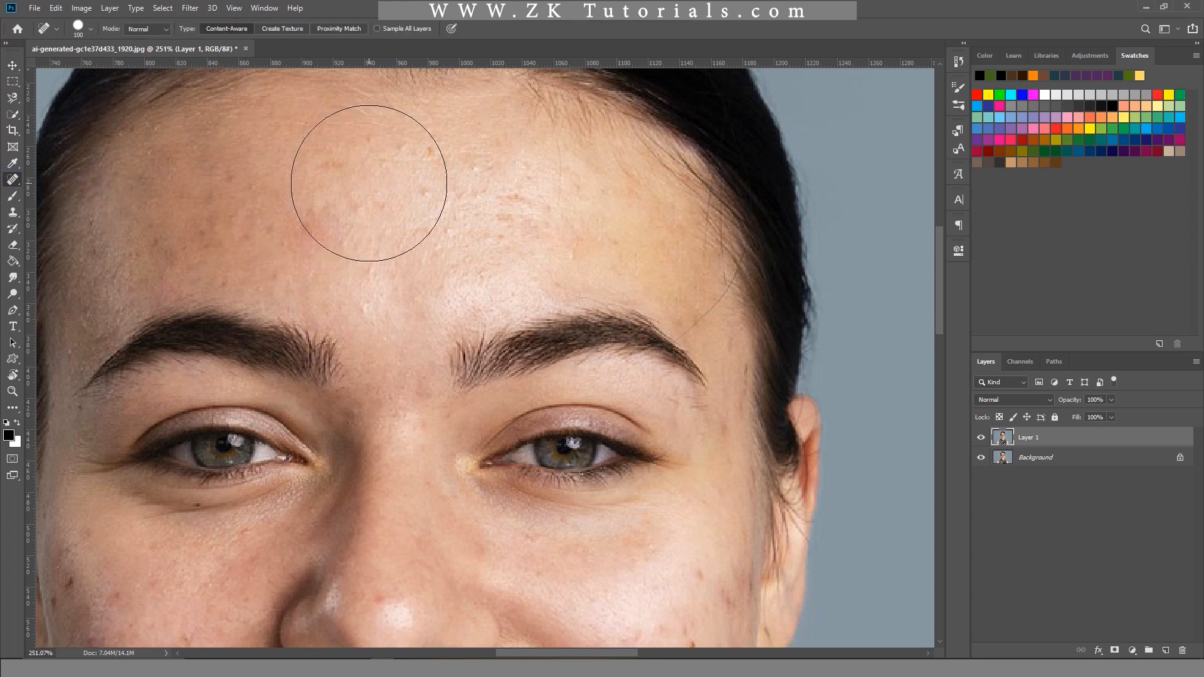
scroll(364, 251, "down", 3, "alt")
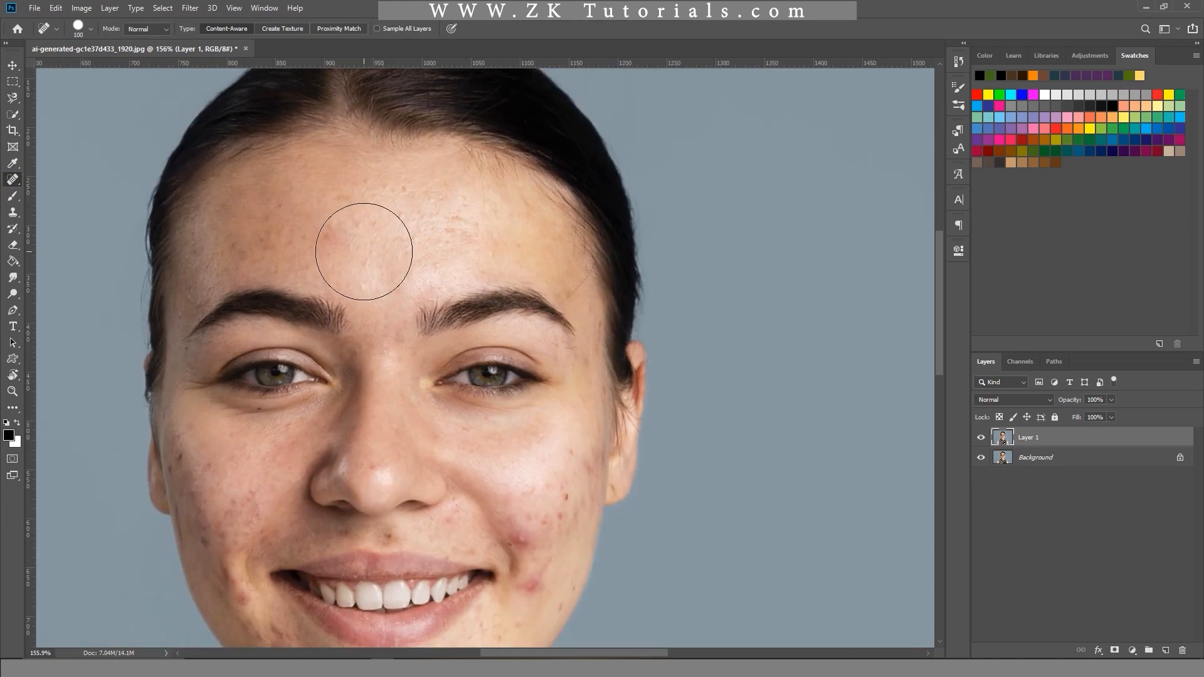
key("bracketleft")
key("bracketleft")
key("bracketleft")
key("bracketleft")
key("bracketleft")
key("bracketleft")
left_click_drag(406, 191, 398, 220)
left_click(276, 251)
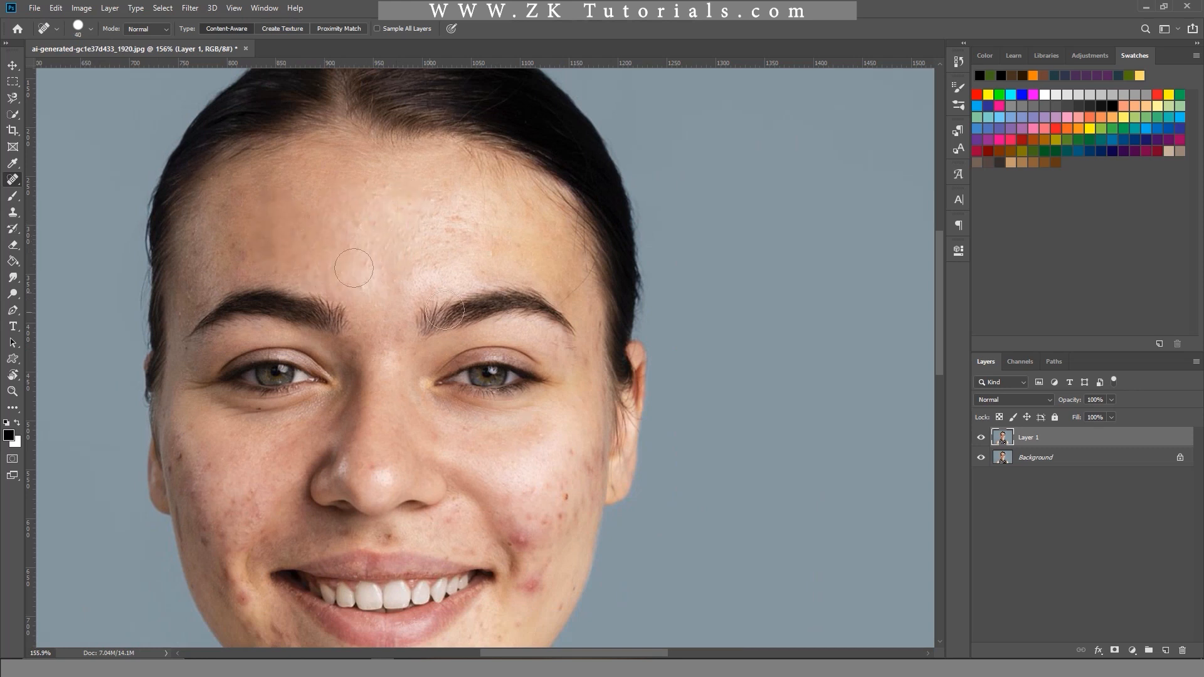
Step: Remove the most prominent red blemishes on both cheeks with the Spot Healing Brush at size 40
left_click_drag(353, 269, 440, 180)
left_click(328, 516)
left_click(344, 417)
left_click(336, 540)
left_click(617, 495)
left_click(627, 429)
left_click(654, 372)
left_click(613, 435)
left_click(653, 507)
left_click(665, 380)
left_click(622, 466)
left_click(553, 423)
left_click(493, 445)
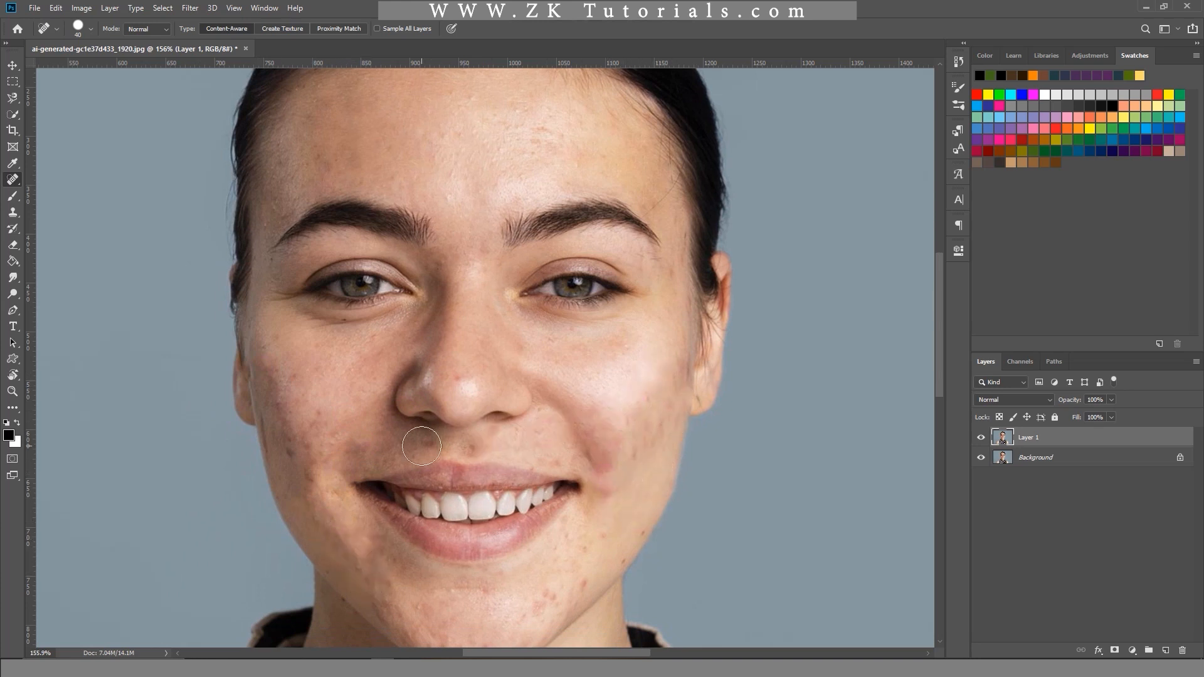
Step: Reduce the Spot Healing Brush to size 10 and remove the small spot between the nose and upper lip
scroll(478, 449, "up", 5)
key("bracketleft")
key("bracketleft")
key("bracketleft")
left_click(560, 450)
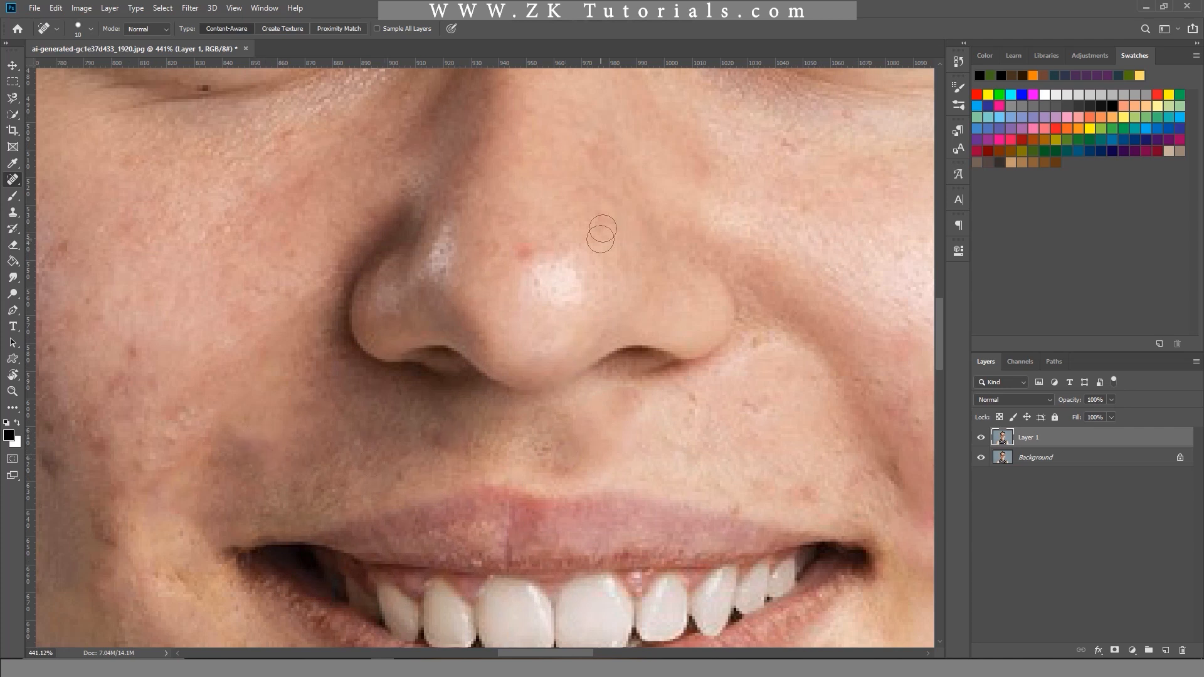
Step: Enlarge the Spot Healing Brush to size 20 and remove the dark spots on the left cheek beside the mouth
left_click_drag(590, 411, 720, 234)
mouse_move(372, 382)
left_mouse_down()
mouse_move(549, 334)
mouse_move(583, 408)
left_mouse_up()
key("bracketright")
left_click(420, 293)
left_click(439, 374)
left_click(438, 438)
left_click(512, 255)
left_click(408, 119)
left_click(408, 179)
left_click(379, 211)
Step: Remove the spots on the chin and along the right side of the jaw with the Spot Healing Brush
left_click_drag(463, 424, 338, 192)
left_click_drag(505, 480, 343, 282)
left_click(533, 451)
left_click(637, 432)
left_click(459, 313)
left_click(834, 295)
left_click(805, 318)
mouse_move(567, 359)
left_mouse_down()
mouse_move(278, 331)
mouse_move(141, 368)
left_mouse_up()
left_click(506, 272)
left_click(514, 166)
left_click(611, 192)
Step: Remove the small dark spots on the neck, from below the chin down to the collar, with the Spot Healing Brush
left_click_drag(269, 449, 490, 293)
left_click(338, 393)
left_click(320, 577)
left_click(285, 516)
left_click(241, 566)
left_click(200, 572)
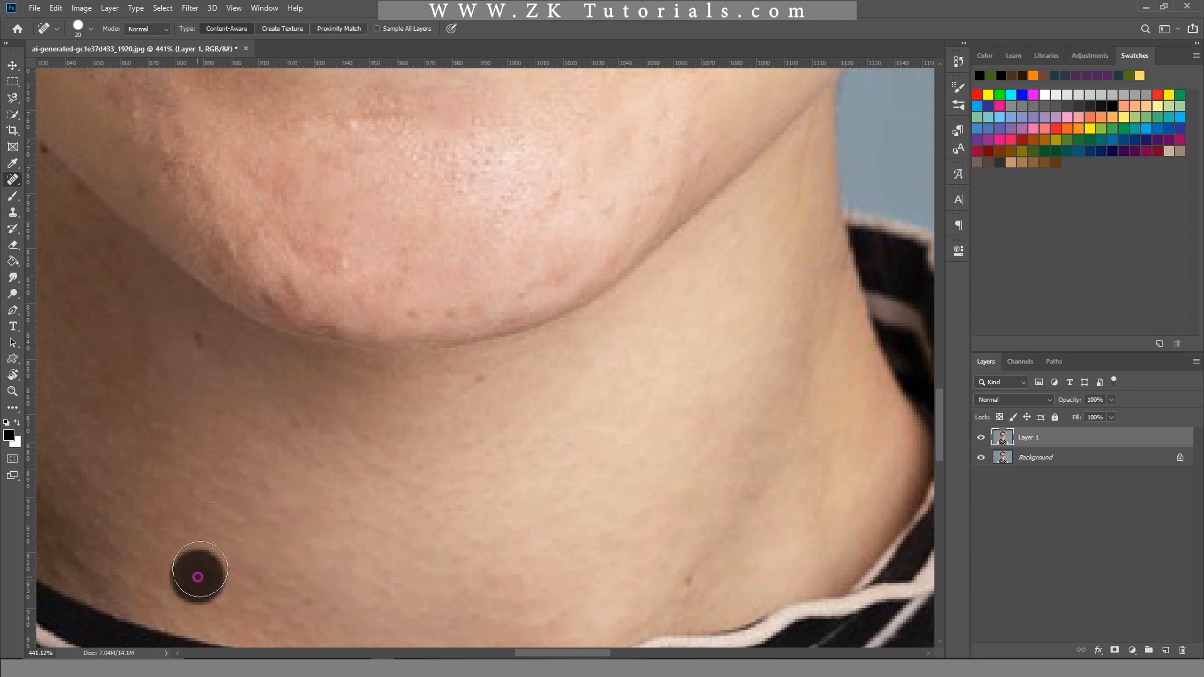
left_click(199, 356)
left_click(484, 392)
left_click(698, 588)
Step: Remove the red blemishes on the lower part of the right-hand arm, switching to the Healing Brush with sampled clean skin
left_click_drag(447, 519, 376, 438)
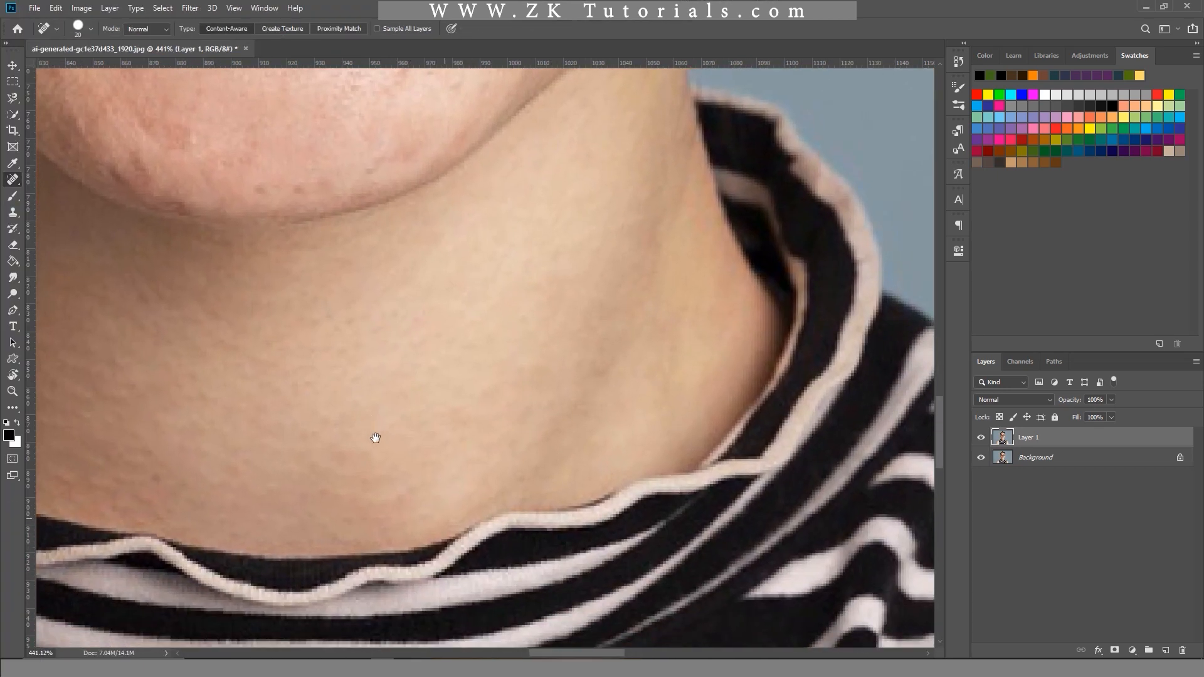
scroll(376, 438, "down", 6)
scroll(429, 406, "down", 2)
left_click_drag(746, 632, 458, 435)
scroll(581, 483, "up", 4)
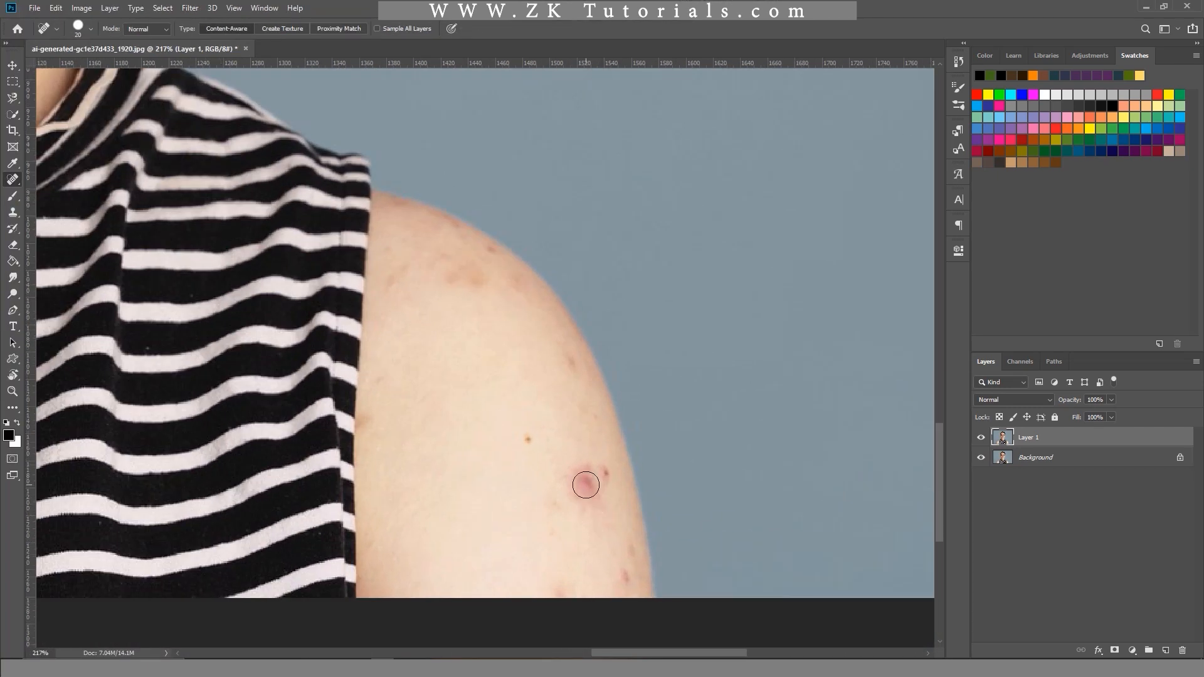
left_click(569, 466)
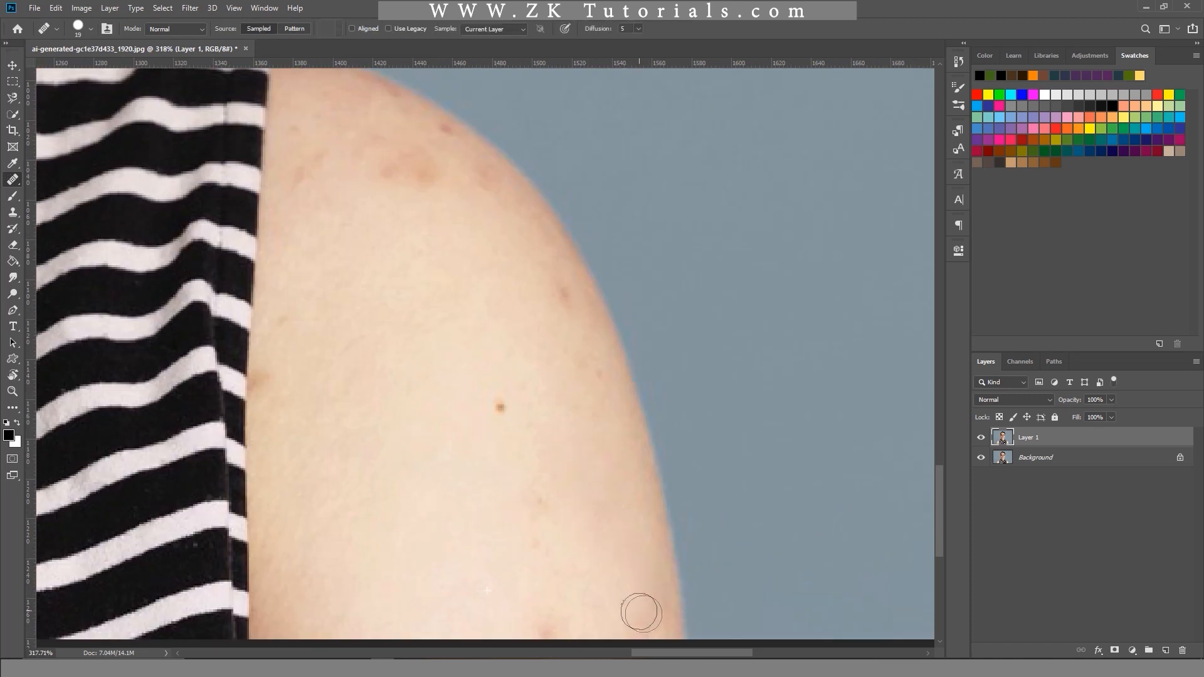
left_click(470, 536, "alt")
left_click(553, 629)
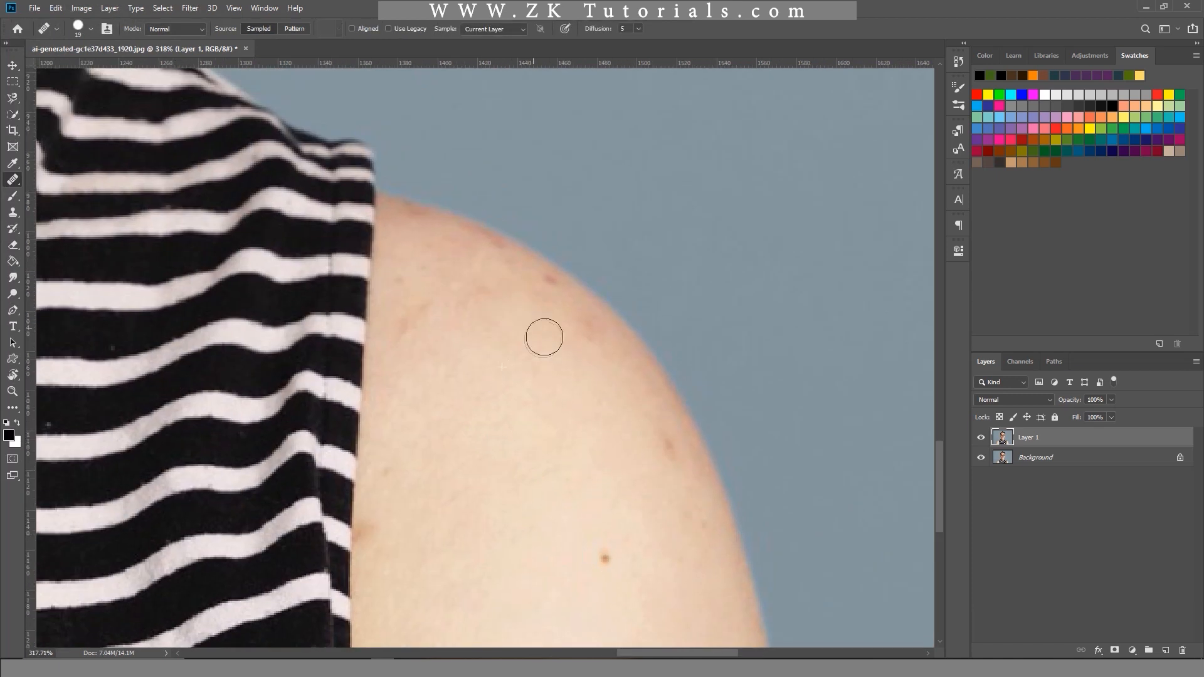
Step: Heal the reddish patches beside the sleeve and across the right-hand shoulder, using clean arm skin as the Healing Brush source
left_click(408, 337)
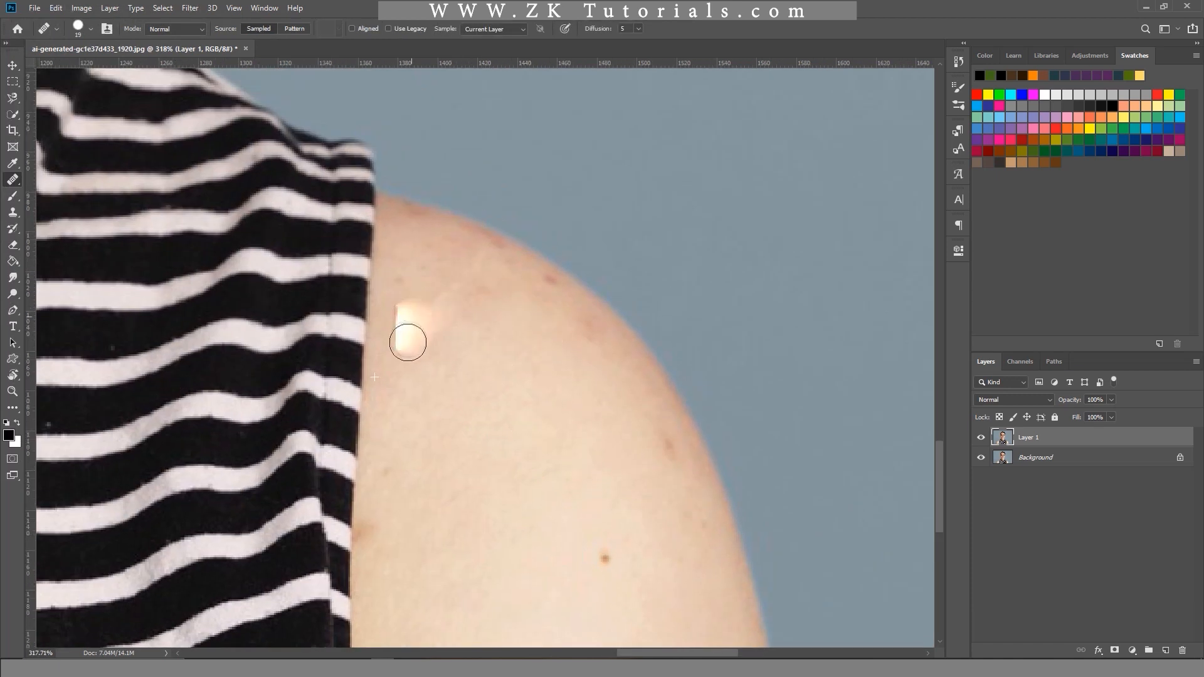
left_click(409, 324)
left_click(482, 326)
left_click(516, 389, "alt")
left_click(521, 317)
left_click_drag(661, 464, 665, 436)
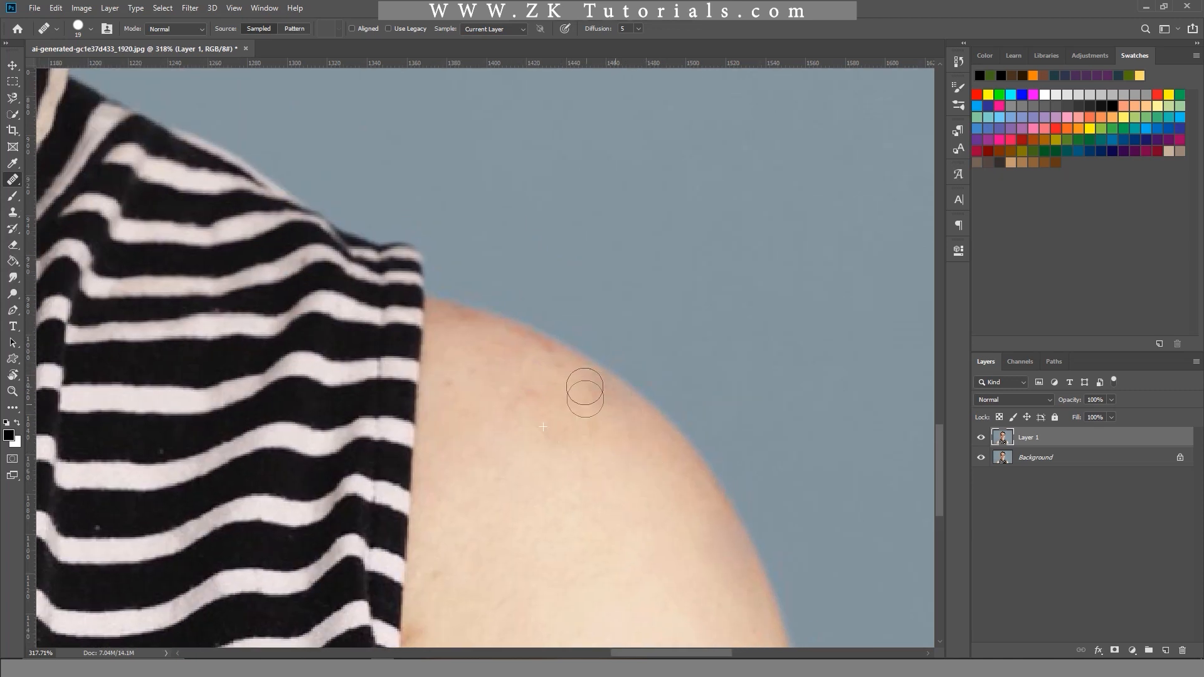
left_click(557, 459, "alt")
left_click(522, 424)
left_click(443, 323)
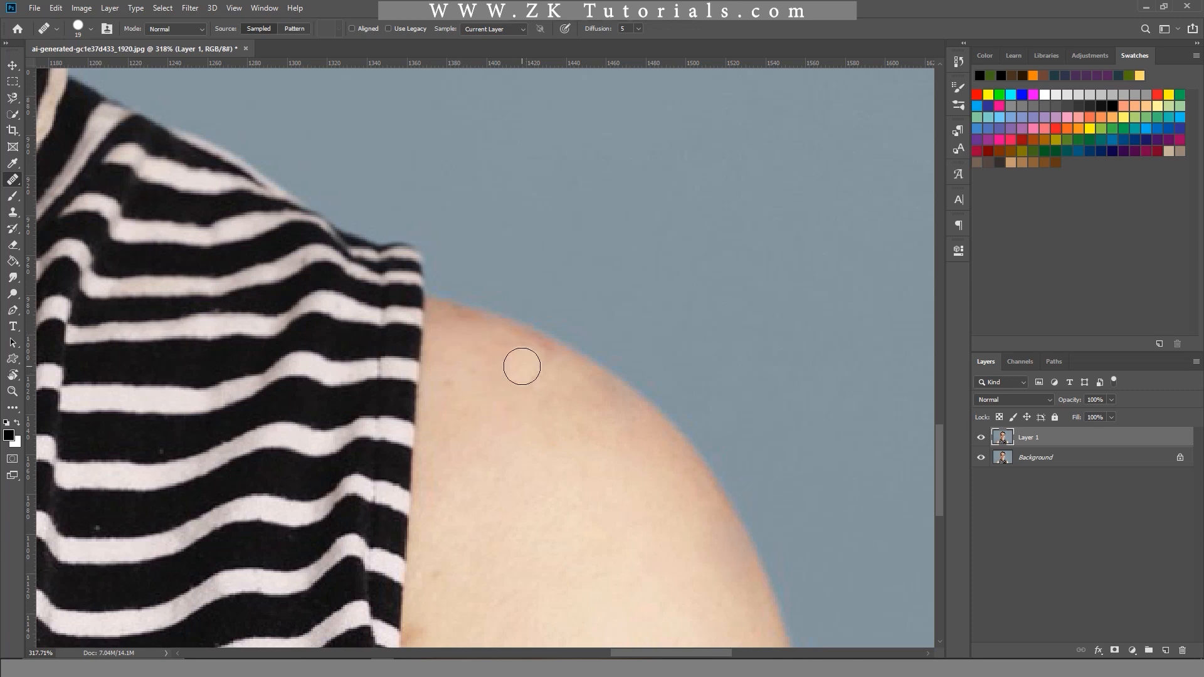
Step: Soften the red marks along the upper edge of the right-hand shoulder with the Healing Brush
left_click_drag(578, 506, 549, 394)
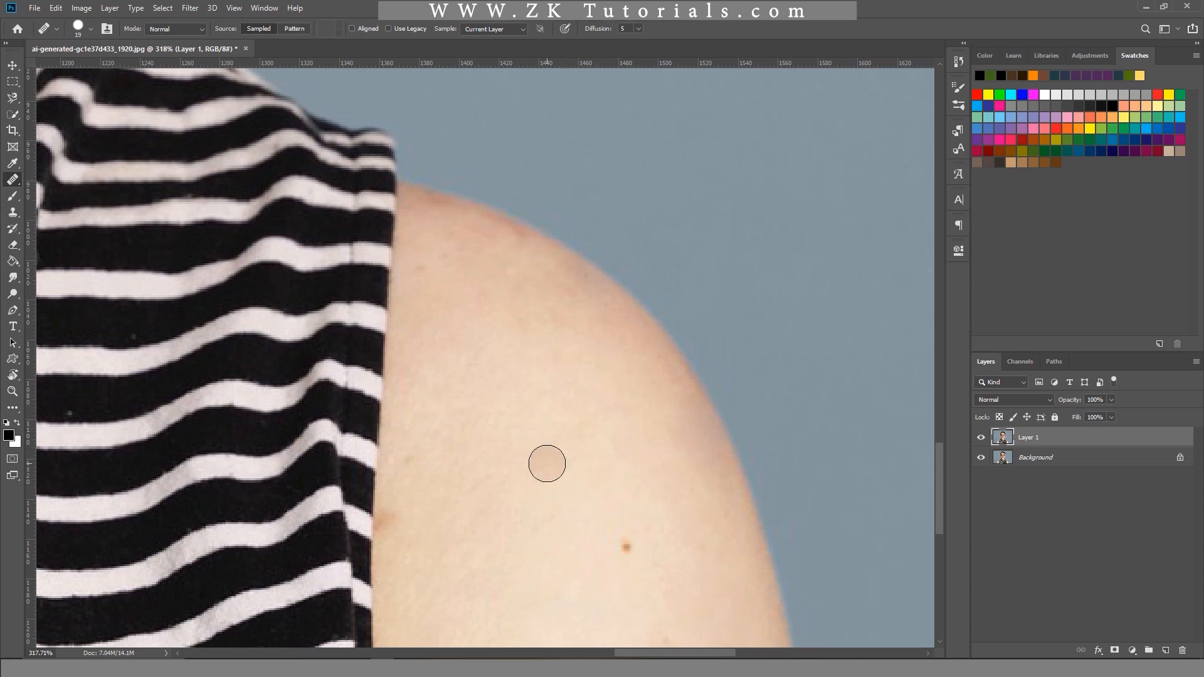
scroll(548, 463, "up", 2)
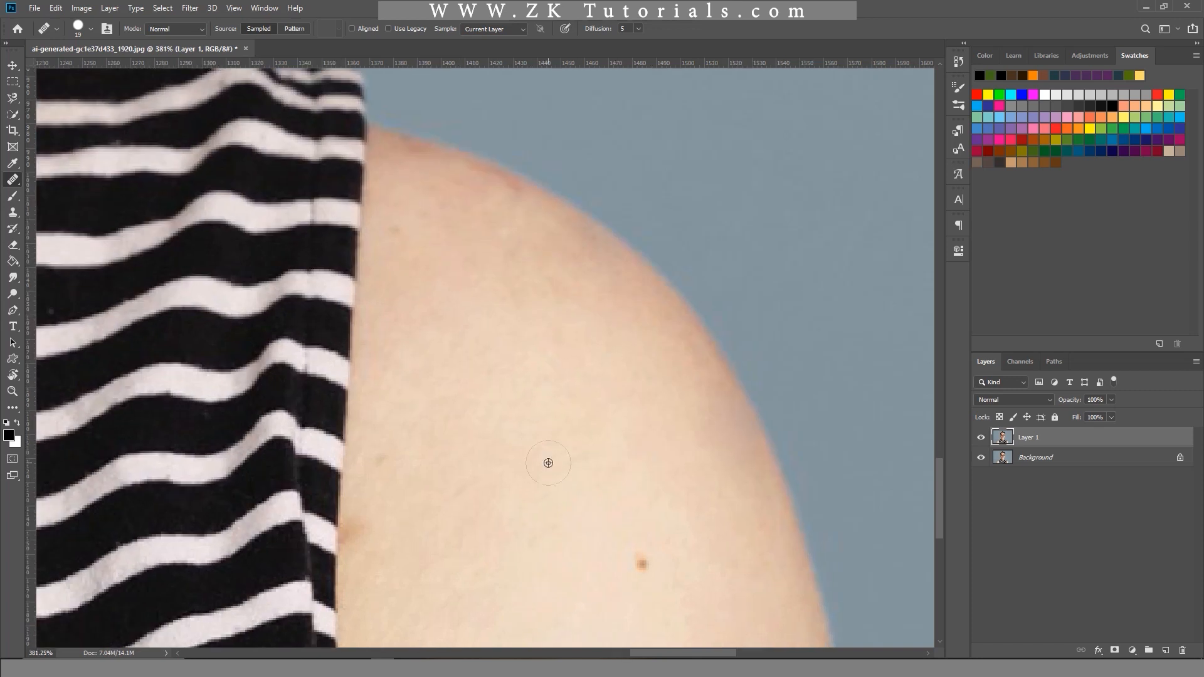
left_click(557, 239)
scroll(546, 257, "up", 3)
left_click(482, 415)
left_click(508, 420)
left_click(552, 351)
left_click(494, 313)
left_click(532, 325)
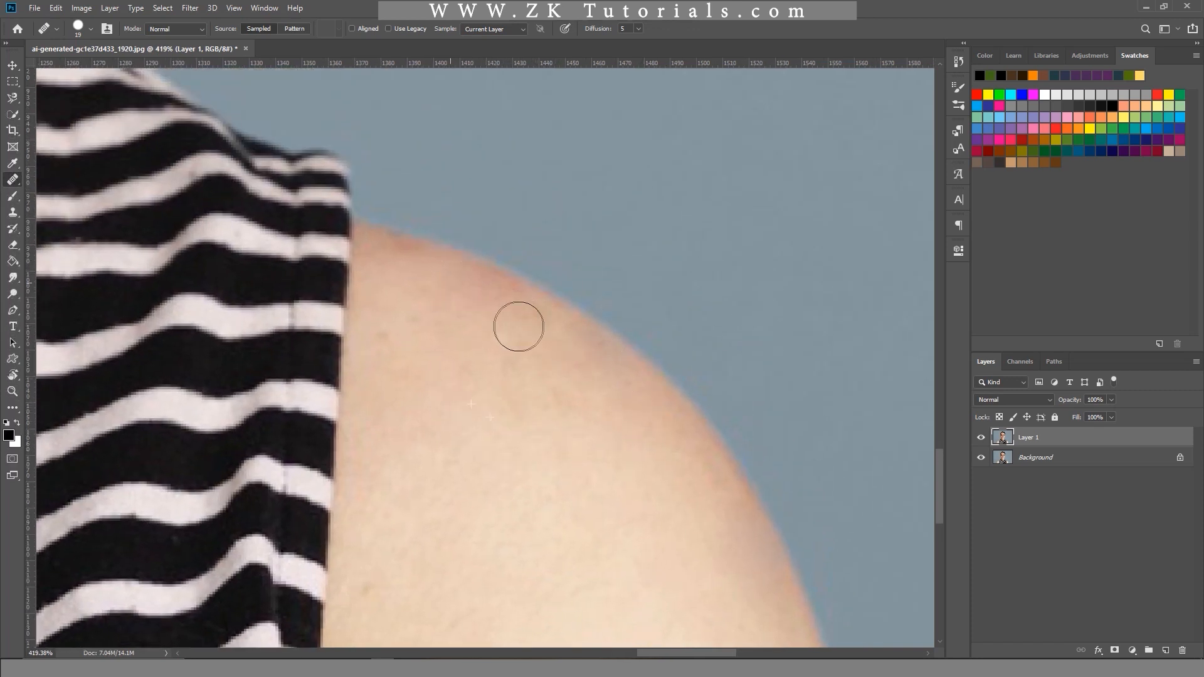
Step: Even out the remaining marks on the shoulder near the sleeve with resampled skin, and remove the brown mole on the upper arm
left_click(465, 302)
left_click(397, 263)
left_click(393, 342)
left_click(492, 401, "alt")
left_click(451, 355)
left_click(478, 380, "alt")
mouse_move(402, 348)
left_mouse_down()
mouse_move(381, 293)
mouse_move(445, 307)
mouse_move(418, 280)
mouse_move(491, 291)
left_mouse_up()
scroll(528, 339, "down", 3)
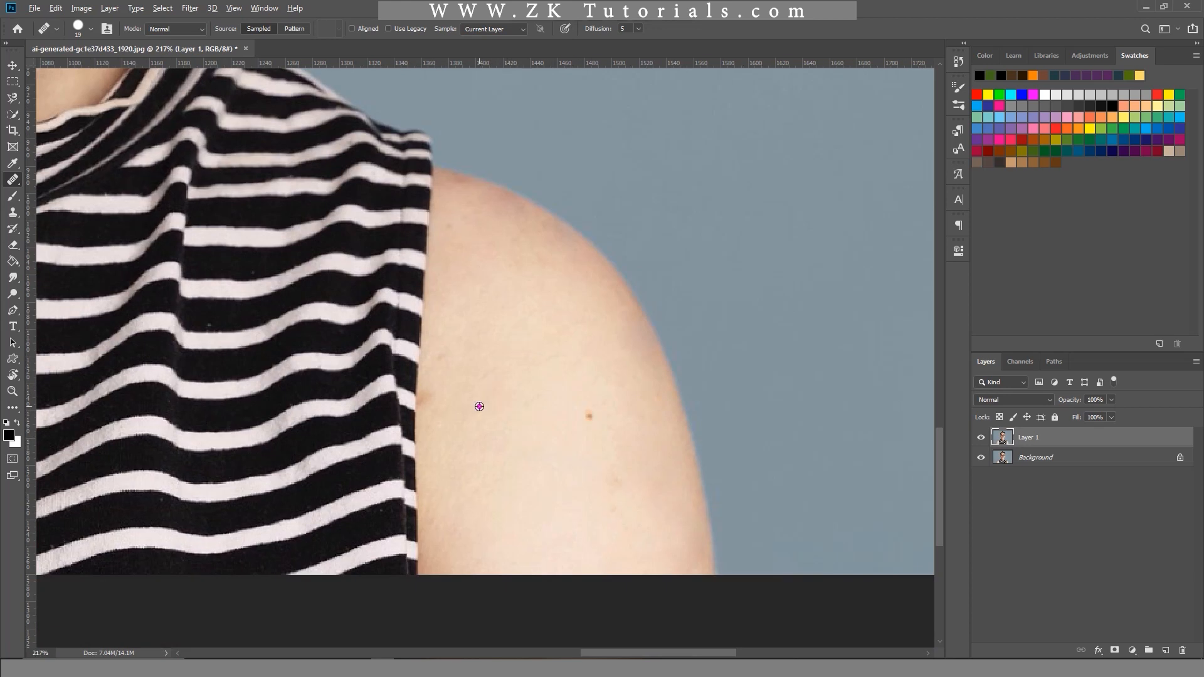
left_click(590, 416)
Step: Heal the remaining acne marks on the right-hand cheek, from beside the mouth up toward the ear, with the Healing Brush
scroll(526, 438, "down", 5)
scroll(526, 385, "up", 5)
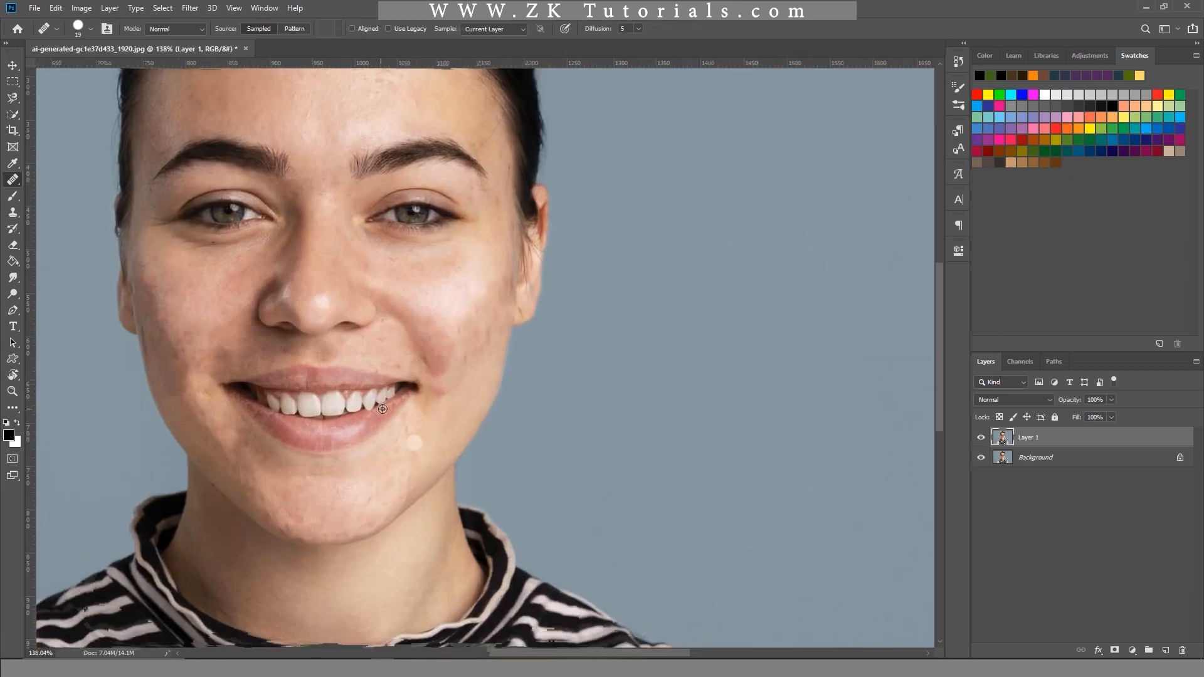
mouse_move(474, 318)
left_mouse_down()
mouse_move(492, 360)
mouse_move(470, 373)
mouse_move(477, 304)
left_mouse_up()
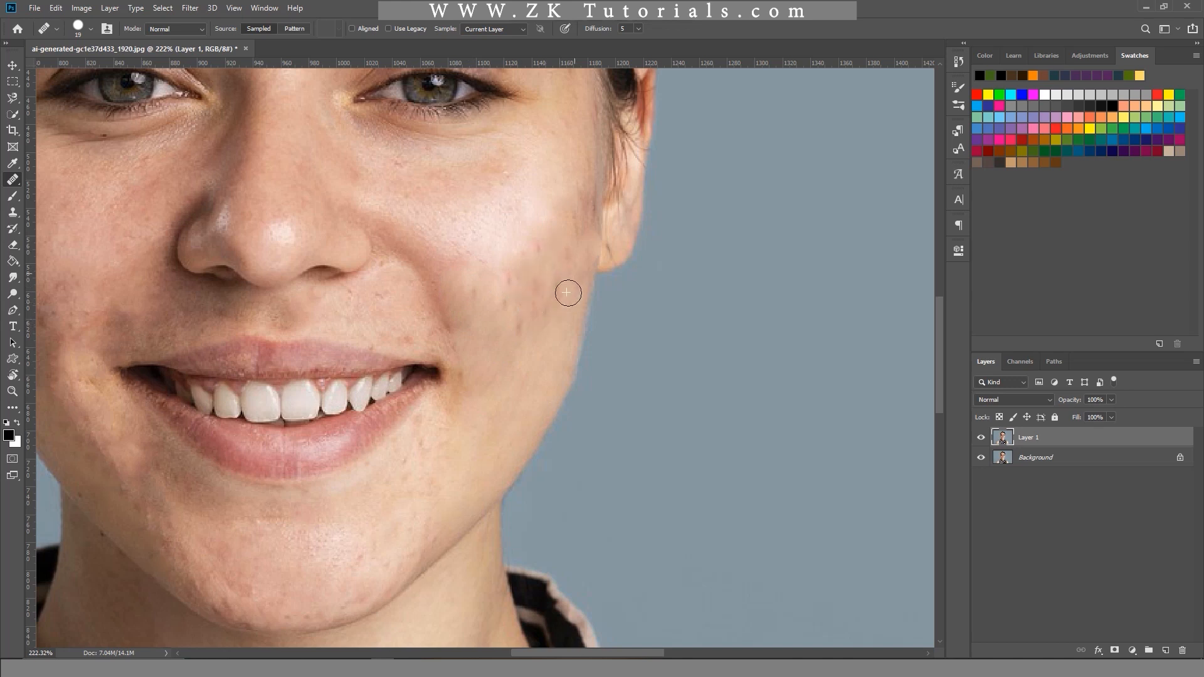
left_click_drag(514, 355, 511, 423)
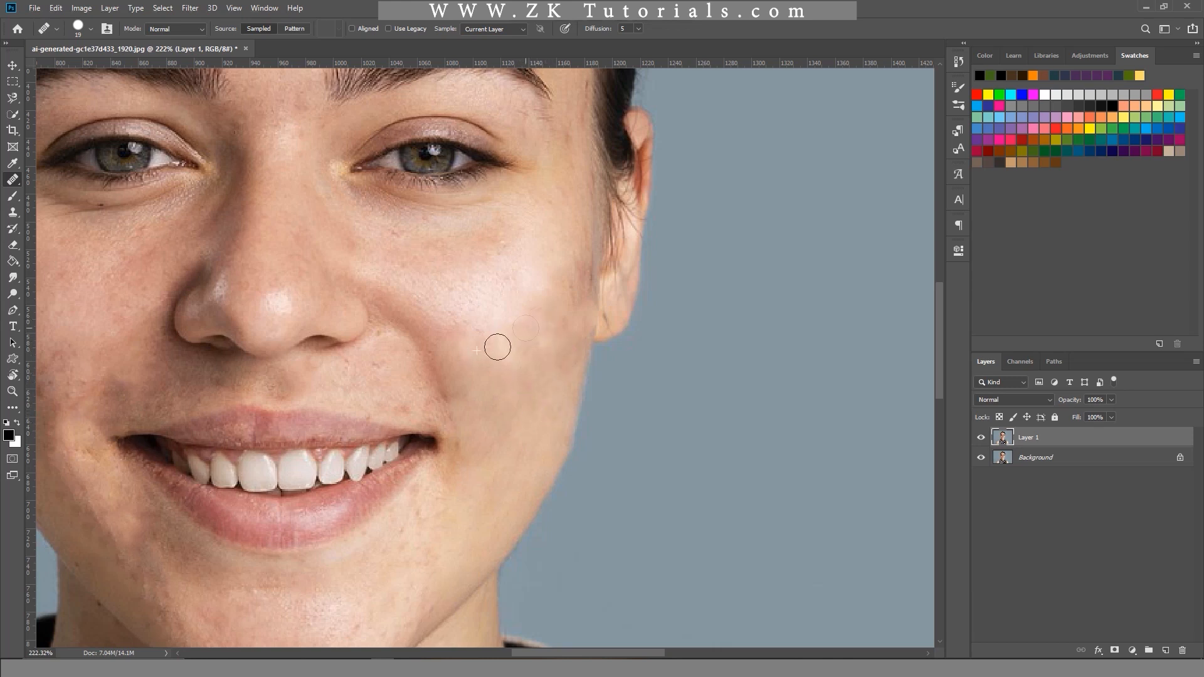
left_click_drag(509, 343, 511, 414)
Step: Heal the blemishes on the left-hand cheek and beside the mouth corner, resampling clean cheek skin as the Healing Brush source
left_click_drag(520, 365, 776, 306)
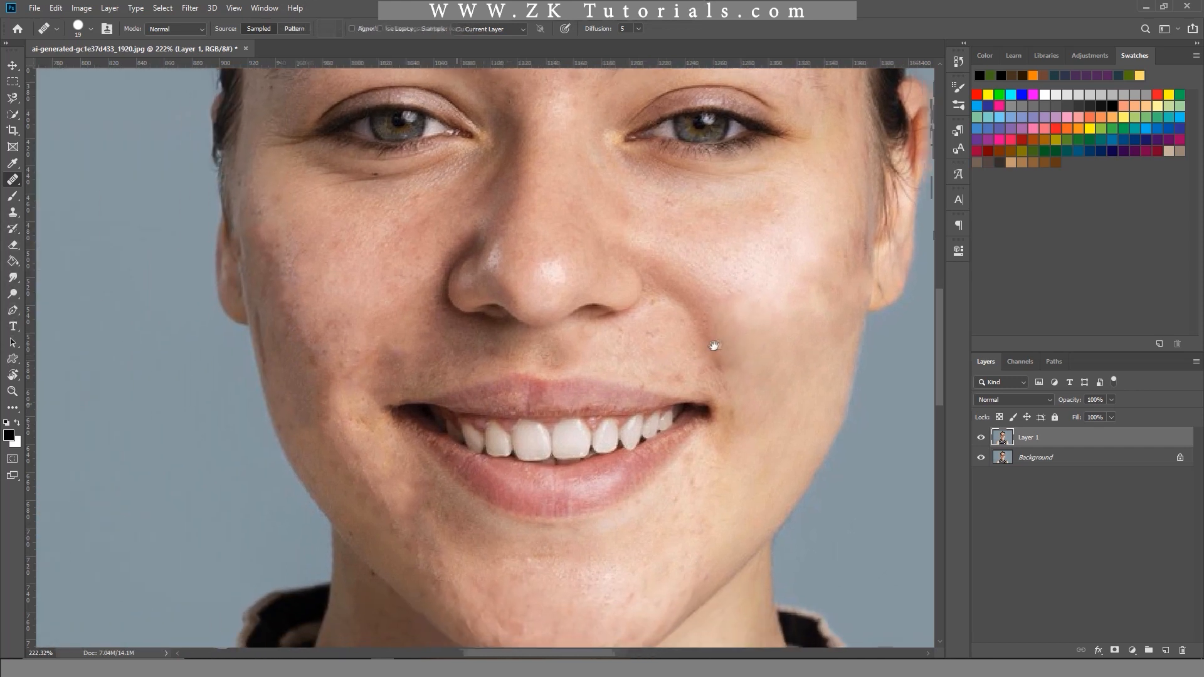
left_click_drag(377, 356, 496, 352)
left_click(583, 359, "alt")
left_click(517, 356)
left_click_drag(448, 418, 500, 352)
left_click(481, 411)
mouse_move(481, 414)
left_mouse_down()
mouse_move(508, 330)
mouse_move(519, 382)
left_mouse_up()
left_click(504, 370, "alt")
mouse_move(494, 333)
left_mouse_down()
mouse_move(492, 373)
mouse_move(531, 494)
mouse_move(457, 382)
mouse_move(481, 413)
left_mouse_up()
left_click_drag(472, 264, 453, 279)
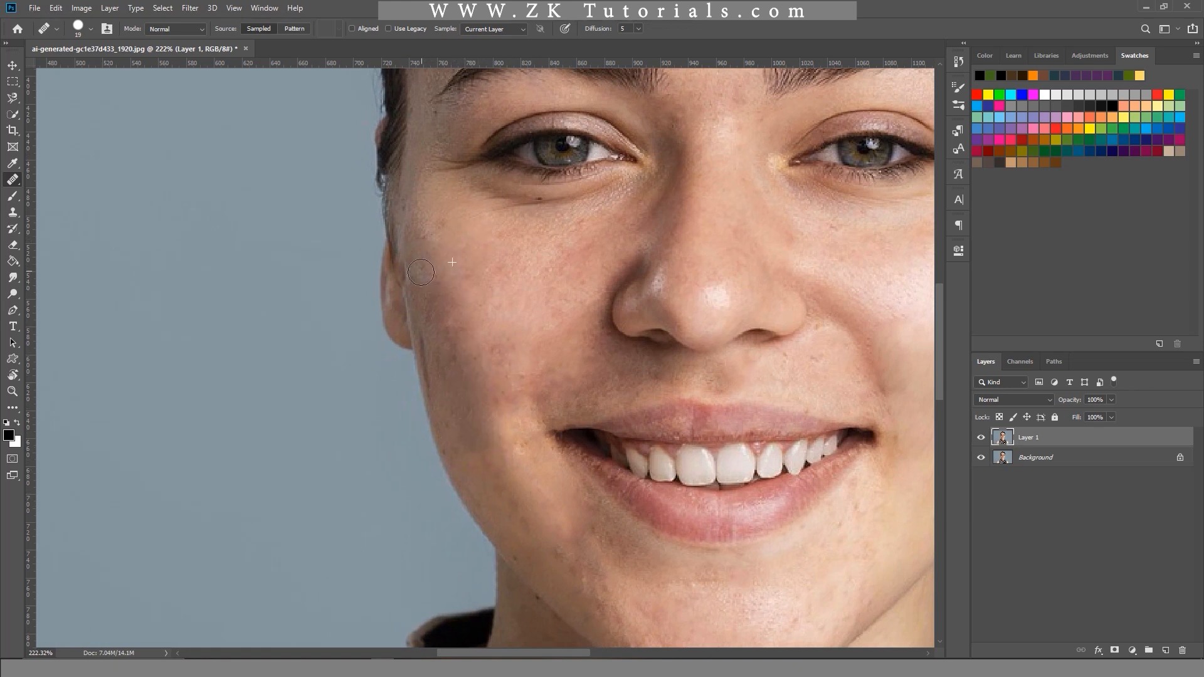
Step: Even out the dark marks along the outer edge of the left-hand cheek down to the jaw using freshly sampled skin
left_click(482, 276, "alt")
left_click_drag(463, 358, 475, 473)
left_click(502, 279, "alt")
left_click_drag(455, 374, 436, 373)
left_click(530, 409)
Step: Examine the forehead and the chin up close for remaining blemishes
scroll(531, 409, "down", 6)
left_click_drag(504, 242, 345, 320)
scroll(377, 282, "up", 5)
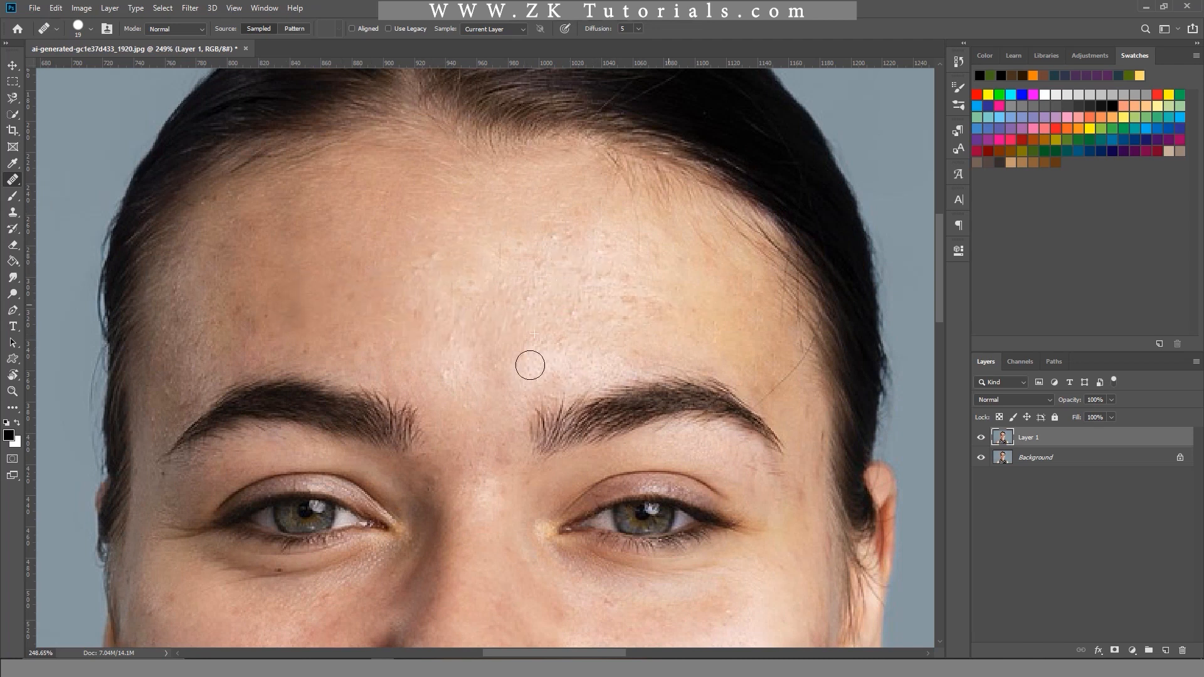
key("super")
key("super")
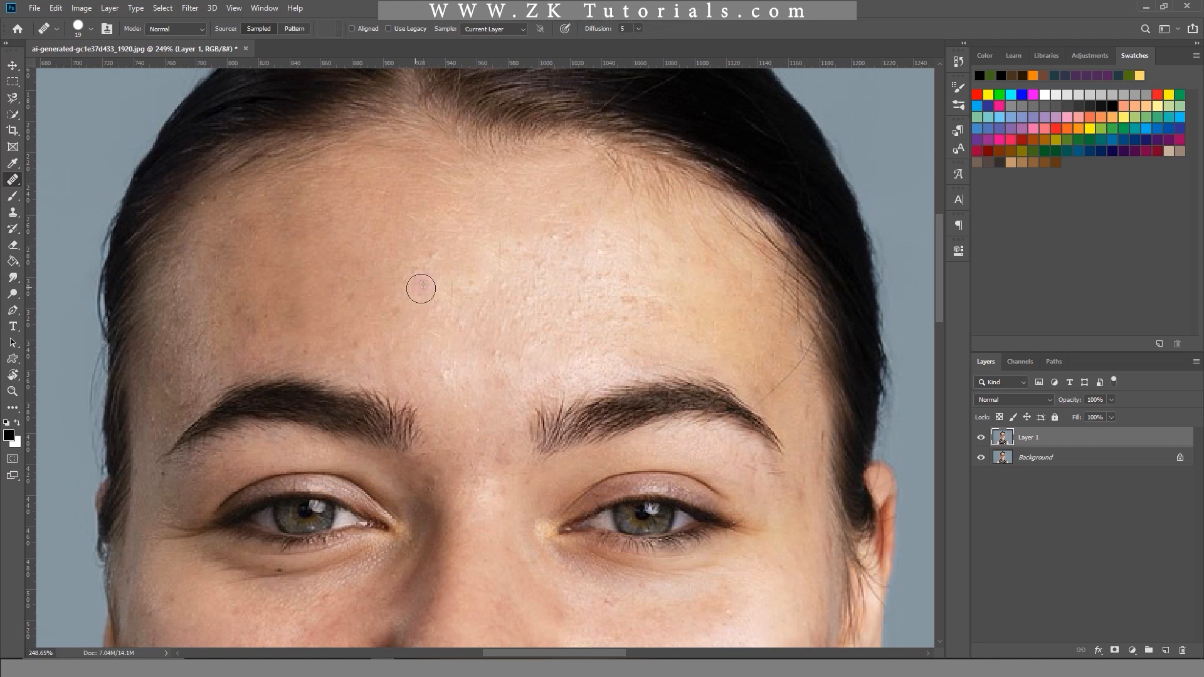
scroll(415, 312, "down", 4)
scroll(415, 312, "down", 4)
scroll(403, 438, "up", 8)
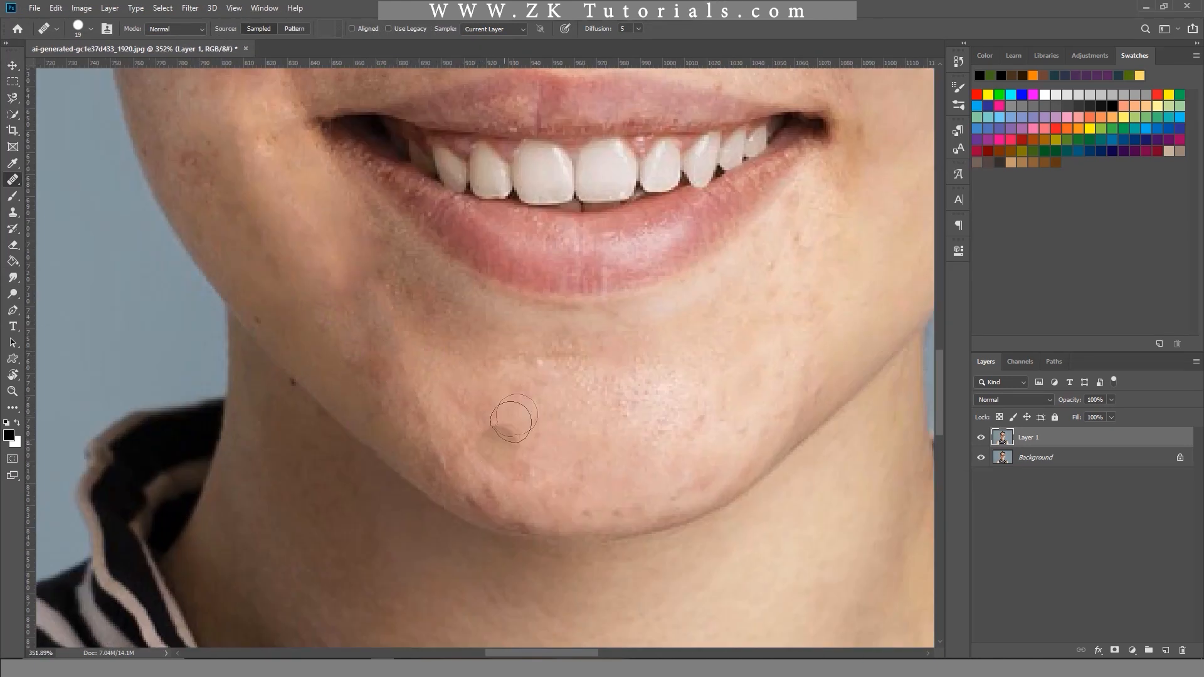
Step: Remove the small dark moles near the outer edge of the left-hand upper arm with the Healing Brush
scroll(528, 441, "down", 5)
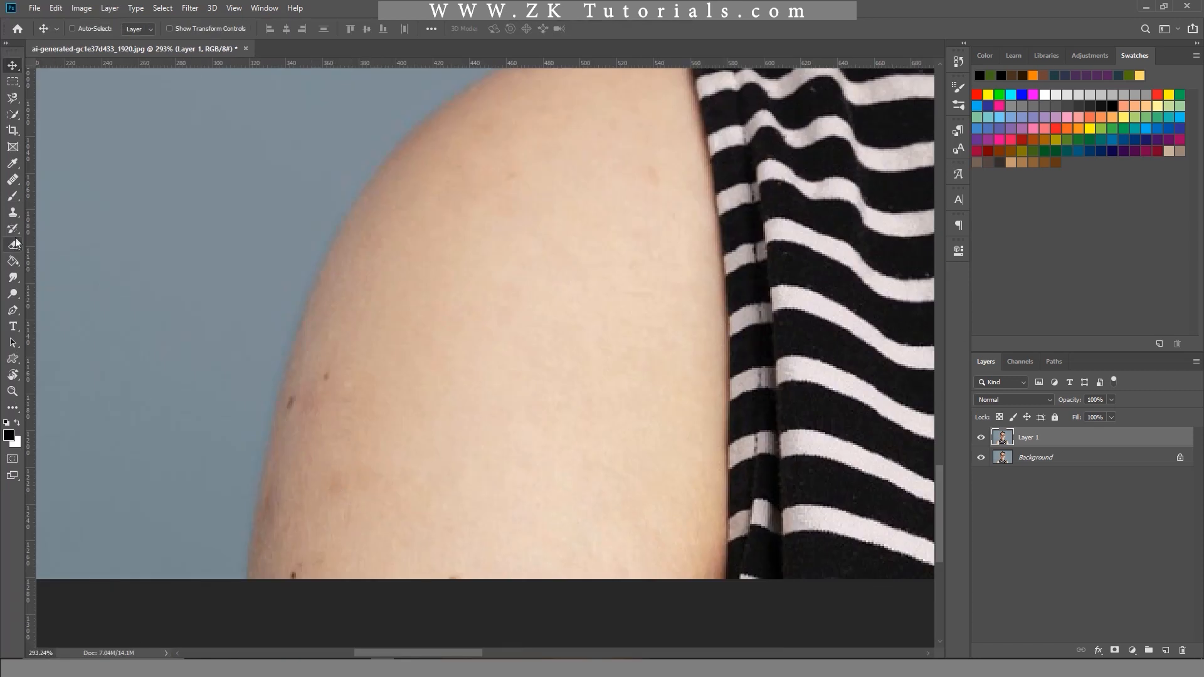
right_click(13, 180)
left_click(63, 192)
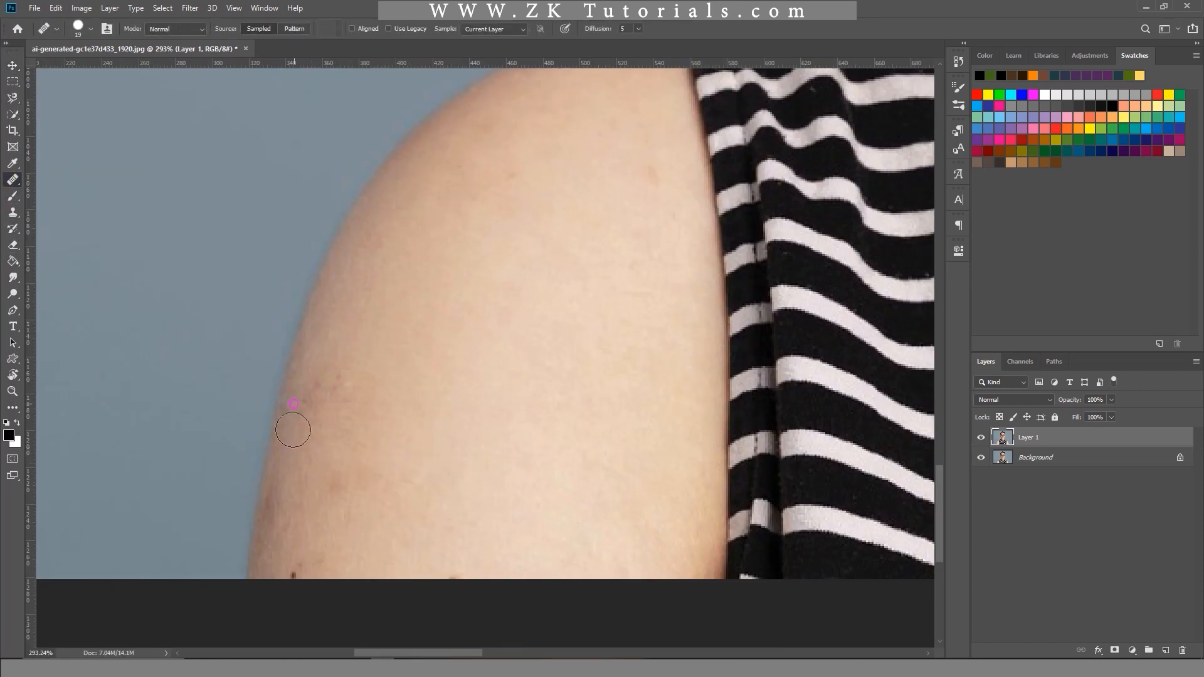
Step: Compare the whole portrait before and after retouching by hiding and showing Layer 1
scroll(422, 396, "down", 8)
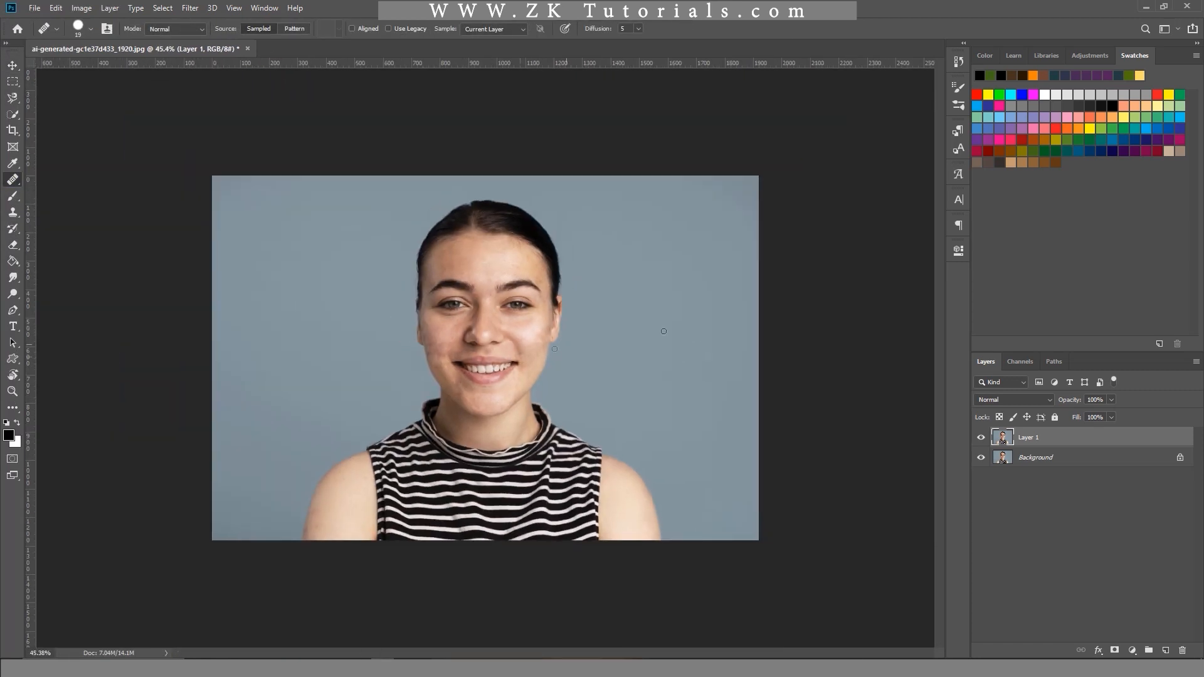
key("v")
left_click(981, 438)
left_click(981, 439)
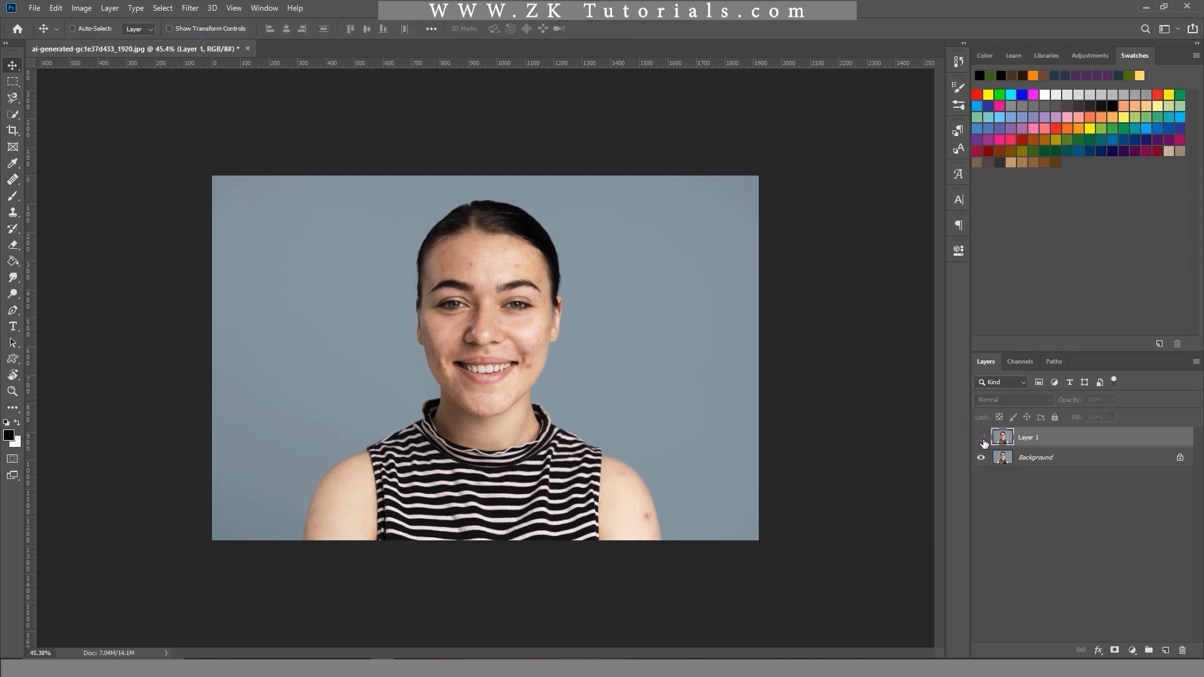
left_click(982, 438)
Step: Compare the face up close before and after retouching by repeatedly toggling Layer 1's visibility, leaving the layer visible
scroll(533, 414, "up", 5)
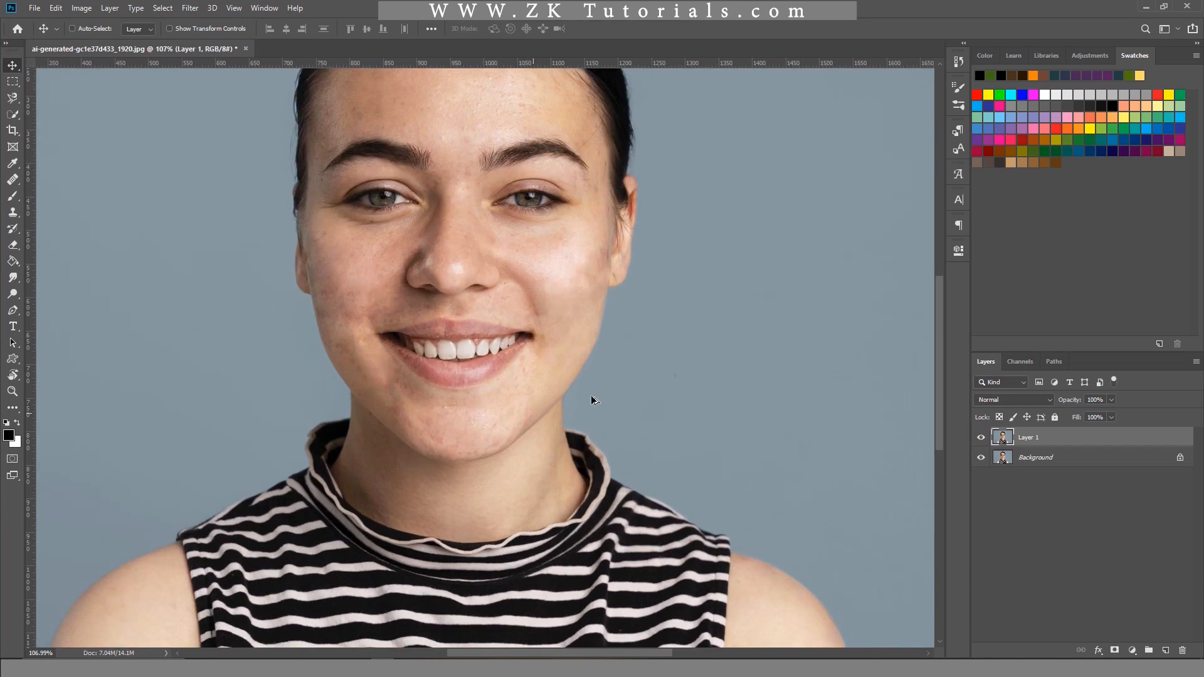
left_click(982, 438)
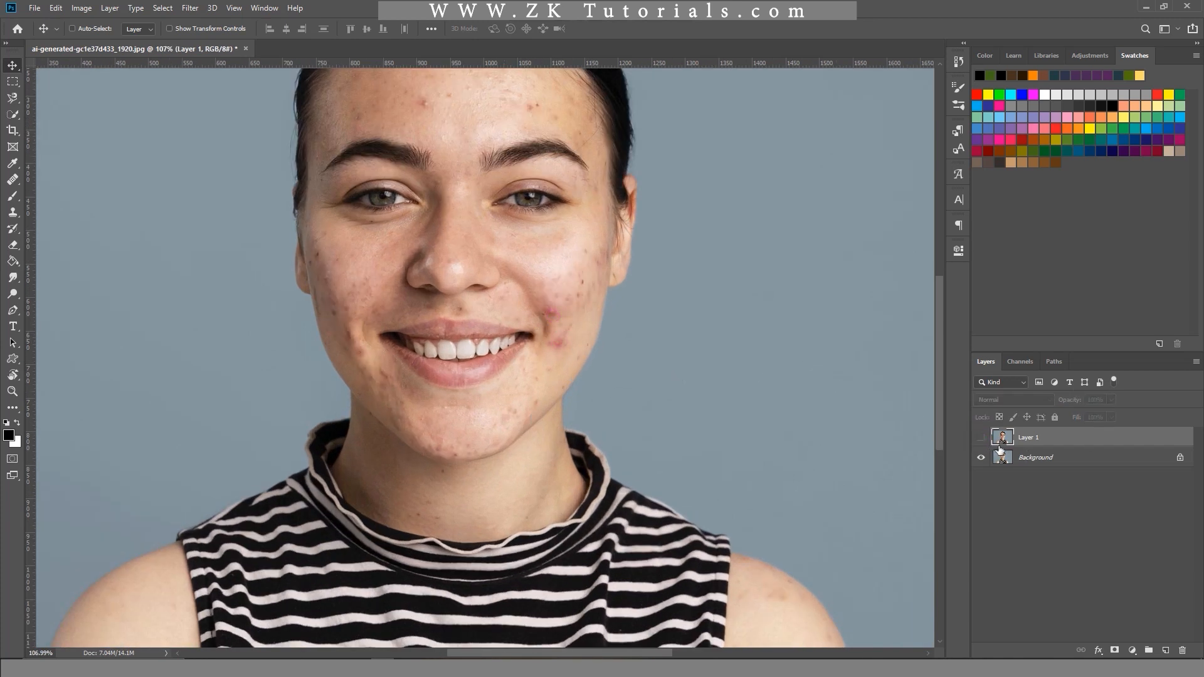
left_click(976, 441)
left_click(977, 441)
left_click(977, 441)
left_click(977, 441)
left_click(977, 441)
scroll(981, 441, "up", 3)
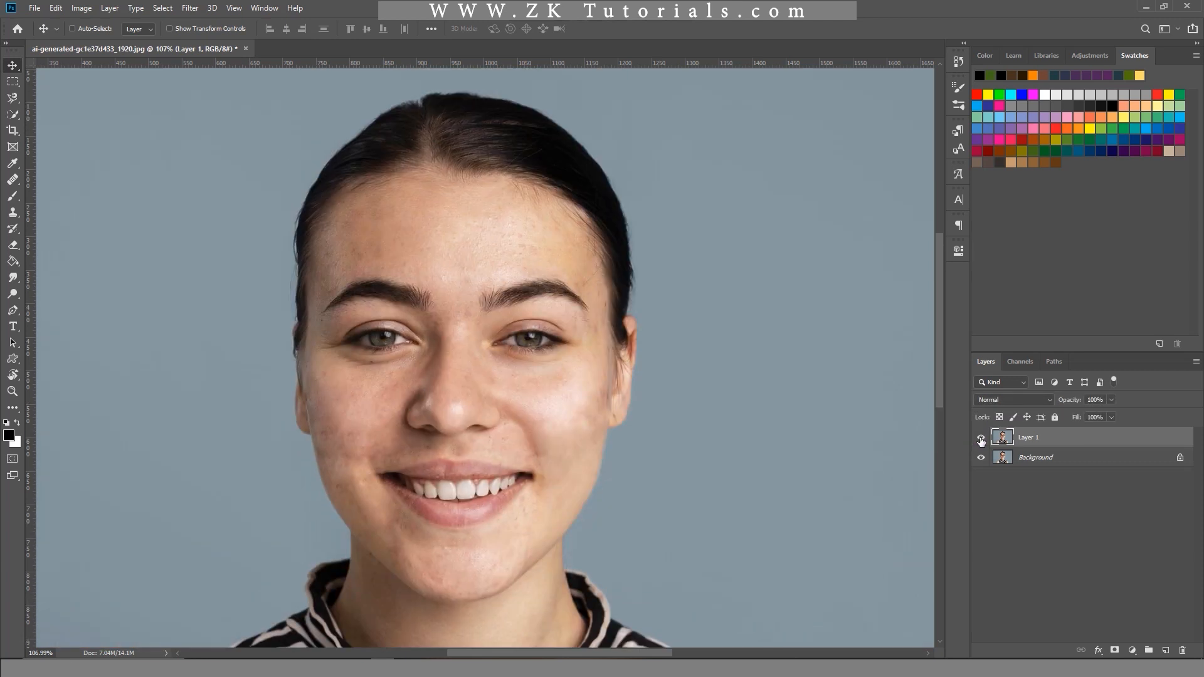